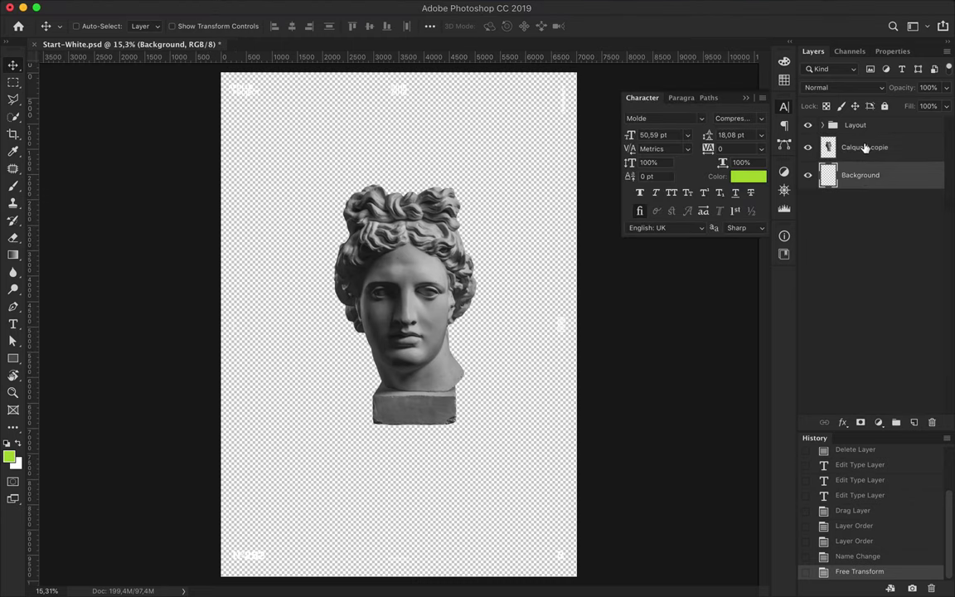
Add a Gradient Map adjustment to the statue and set its right stop to blue
{"action": "left_click", "coordinate": [865, 147]}
{"action": "left_click", "coordinate": [878, 422]}
{"action": "left_click", "coordinate": [873, 571]}
{"action": "left_click", "coordinate": [910, 97]}
{"action": "left_click", "coordinate": [784, 80]}
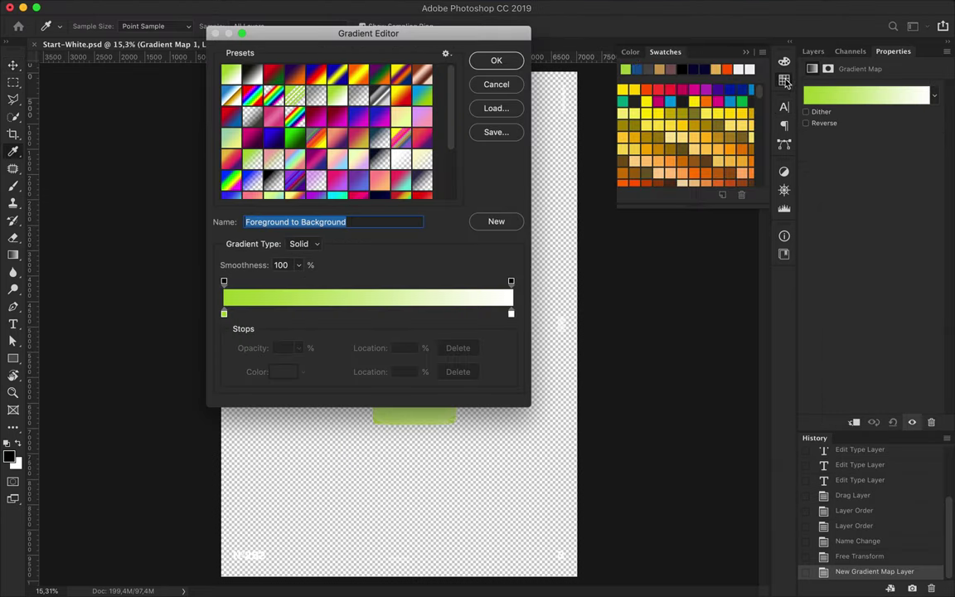
{"action": "double_click", "coordinate": [510, 313]}
{"action": "left_click", "coordinate": [644, 230]}
{"action": "left_click", "coordinate": [794, 156]}
Keep the left stop green, confirm the gradient, and enable Reverse
{"action": "double_click", "coordinate": [224, 313]}
{"action": "left_click", "coordinate": [794, 156]}
{"action": "left_click", "coordinate": [495, 60]}
{"action": "left_click", "coordinate": [805, 123]}
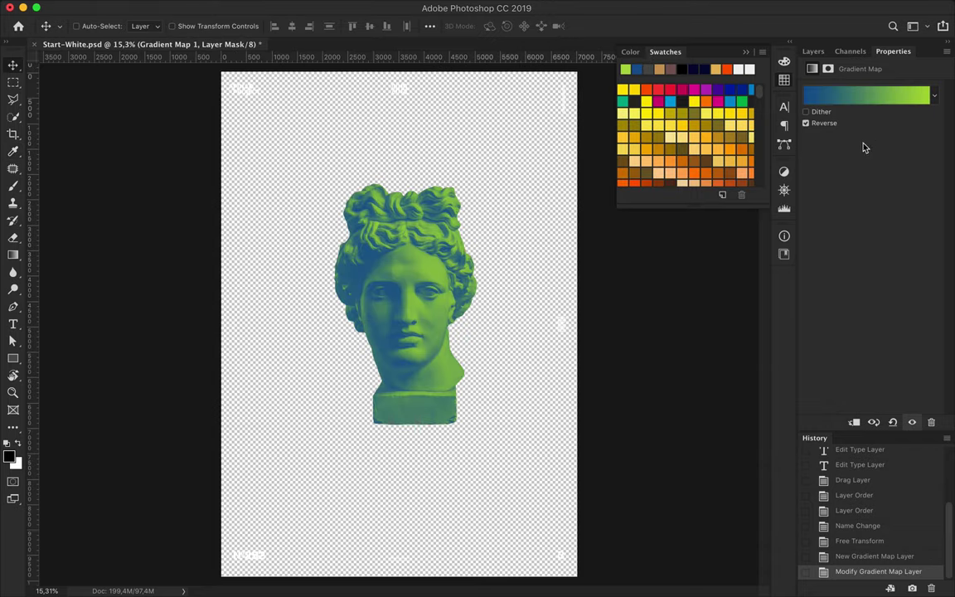
Recheck the gradient, then move Gradient Map 1 above the Layout group
{"action": "left_click", "coordinate": [845, 102]}
{"action": "key", "text": "Return"}
{"action": "left_click", "coordinate": [813, 51]}
{"action": "key", "text": "ctrl+0"}
{"action": "left_click_drag", "start_coordinate": [879, 147], "coordinate": [878, 125]}
Draw a filled rectangle covering the whole poster canvas
{"action": "key", "text": "m"}
{"action": "key", "text": "u"}
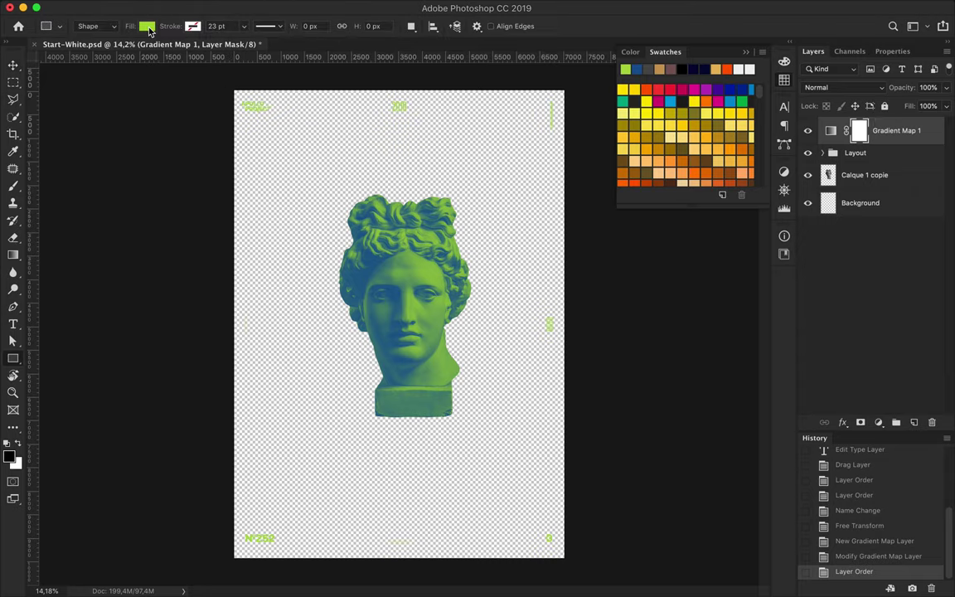
{"action": "left_click", "coordinate": [146, 26]}
{"action": "left_click", "coordinate": [184, 51]}
{"action": "left_click", "coordinate": [794, 153]}
{"action": "mouse_move", "coordinate": [566, 88]}
{"action": "left_mouse_down"}
{"action": "mouse_move", "coordinate": [309, 390]}
{"action": "mouse_move", "coordinate": [231, 560]}
{"action": "left_mouse_up"}
Move Rectangle 1 below Calque 1 copie and delete the Background layer
{"action": "left_click", "coordinate": [812, 52]}
{"action": "left_click_drag", "start_coordinate": [878, 130], "coordinate": [879, 217]}
{"action": "left_click", "coordinate": [859, 228]}
{"action": "key", "text": "Delete"}
Reposition the statue on the poster and add a new empty top layer
{"action": "key", "text": "v"}
{"action": "scroll", "coordinate": [431, 239], "scroll_direction": "up", "scroll_amount": 1}
{"action": "mouse_move", "coordinate": [431, 239]}
{"action": "left_mouse_down"}
{"action": "mouse_move", "coordinate": [429, 228]}
{"action": "mouse_move", "coordinate": [427, 247]}
{"action": "left_mouse_up"}
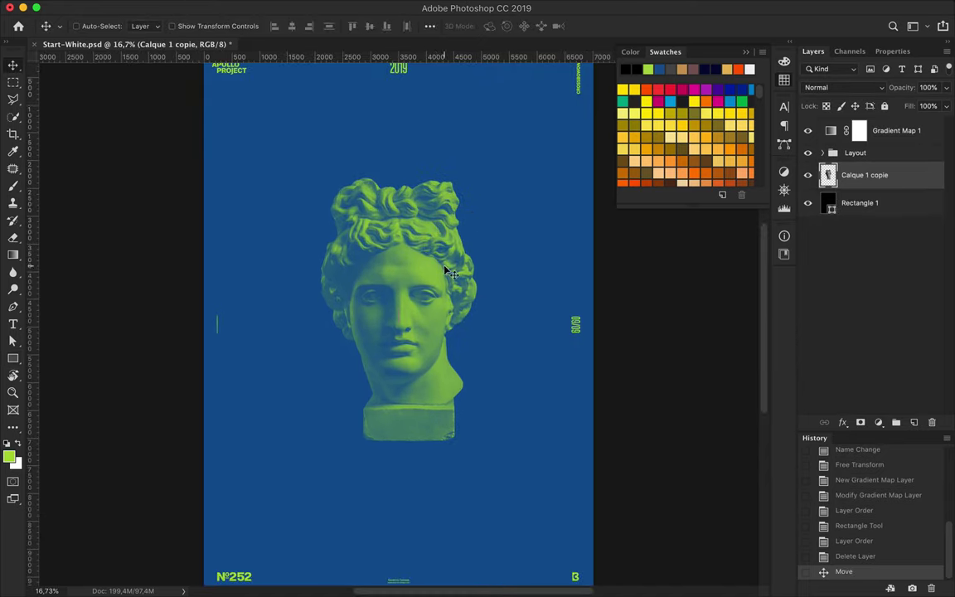
{"action": "key", "text": "l"}
{"action": "key", "text": "v"}
{"action": "scroll", "coordinate": [406, 289], "scroll_direction": "up", "scroll_amount": 2}
{"action": "left_click", "coordinate": [911, 422]}
Type APOLLO in white and enlarge it with Free Transform
{"action": "key", "text": "t"}
{"action": "left_click", "coordinate": [314, 274]}
{"action": "type", "text": "APOLLO"}
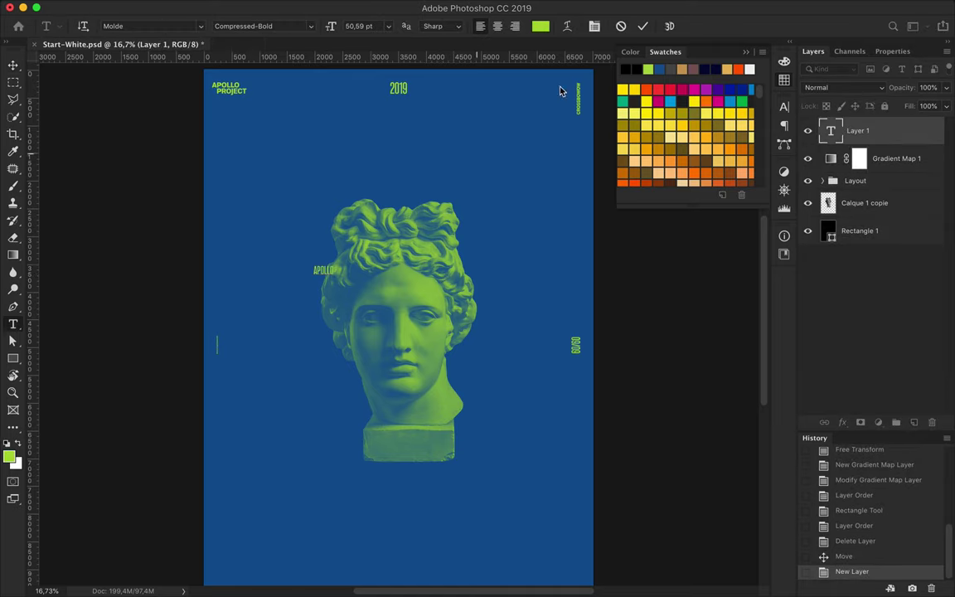
{"action": "left_click", "coordinate": [539, 26]}
{"action": "left_click", "coordinate": [795, 155]}
{"action": "key", "text": "ctrl+t"}
{"action": "mouse_move", "coordinate": [449, 348]}
{"action": "left_mouse_down"}
{"action": "mouse_move", "coordinate": [464, 344]}
{"action": "mouse_move", "coordinate": [504, 386]}
{"action": "left_mouse_up"}
{"action": "key", "text": "Return"}
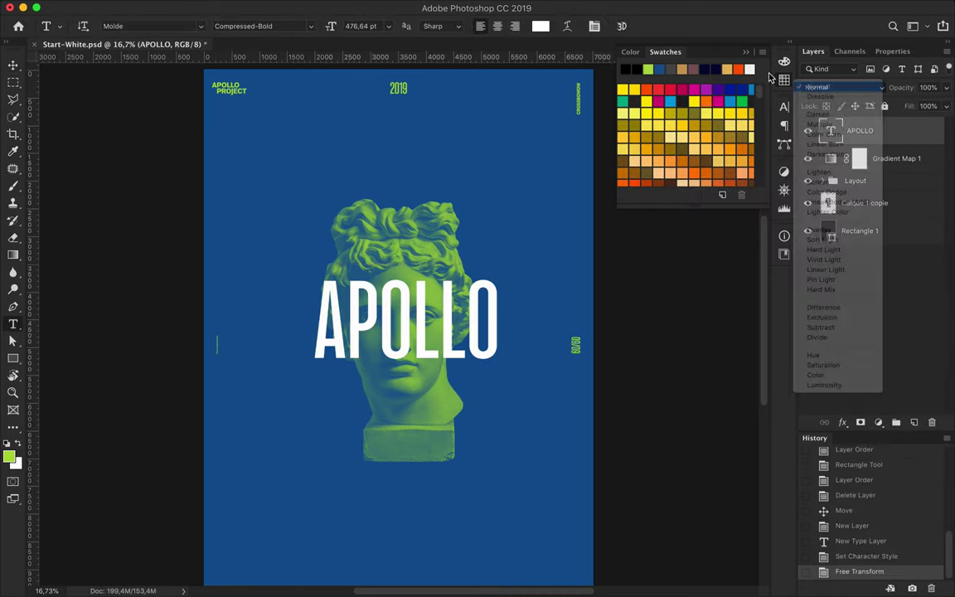
Switch APOLLO to Compressed-Regular, widen its tracking, and adjust its position
{"action": "left_click", "coordinate": [257, 25]}
{"action": "key", "text": "Up"}
{"action": "key", "text": "Up"}
{"action": "key", "text": "Up"}
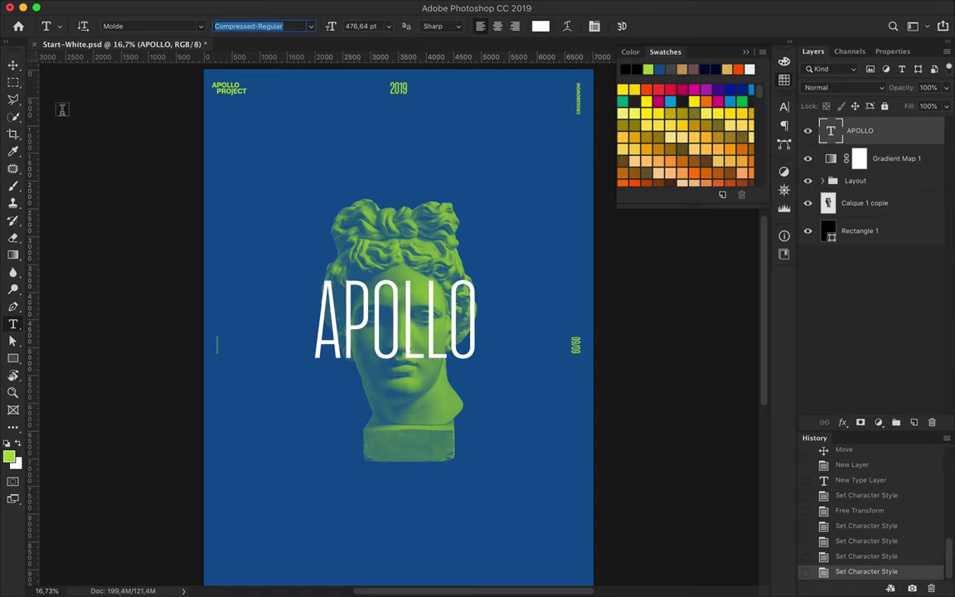
{"action": "key", "text": "v"}
{"action": "left_click", "coordinate": [784, 106]}
{"action": "left_click", "coordinate": [761, 148]}
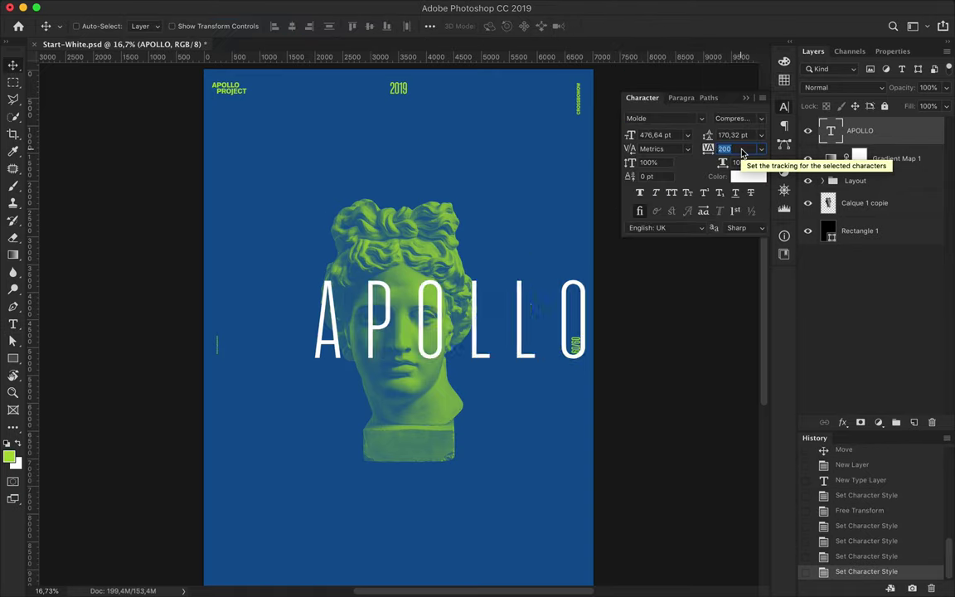
{"action": "left_click_drag", "start_coordinate": [382, 320], "coordinate": [356, 305]}
Center APOLLO horizontally, return to a bolder style, and enter tracking 0
{"action": "left_click", "coordinate": [430, 26]}
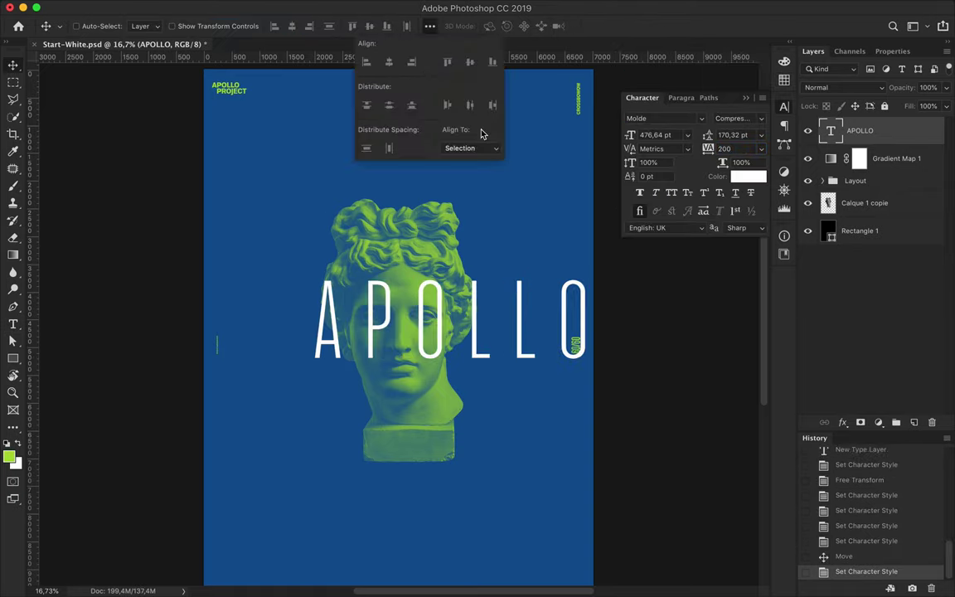
{"action": "left_click", "coordinate": [388, 62]}
{"action": "key", "text": "Down"}
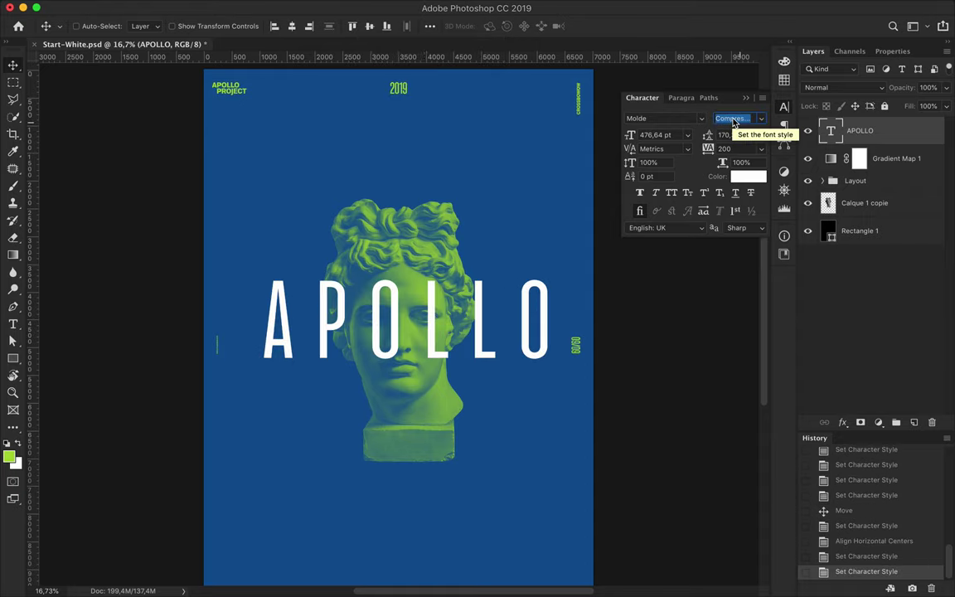
{"action": "key", "text": "Down"}
{"action": "type", "text": "0"}
{"action": "key", "text": "Return"}
Move APOLLO to the top and copy the statue head toward the poster's edge
{"action": "left_click_drag", "start_coordinate": [384, 360], "coordinate": [429, 212]}
{"action": "mouse_move", "coordinate": [437, 330]}
{"action": "left_mouse_down"}
{"action": "mouse_move", "coordinate": [216, 331]}
{"action": "mouse_move", "coordinate": [616, 292]}
{"action": "mouse_move", "coordinate": [650, 322]}
{"action": "left_mouse_up"}
{"action": "scroll", "coordinate": [448, 276], "scroll_direction": "down", "scroll_amount": 3}
{"action": "scroll", "coordinate": [452, 278], "scroll_direction": "up", "scroll_amount": 5}
{"action": "left_click", "coordinate": [412, 335]}
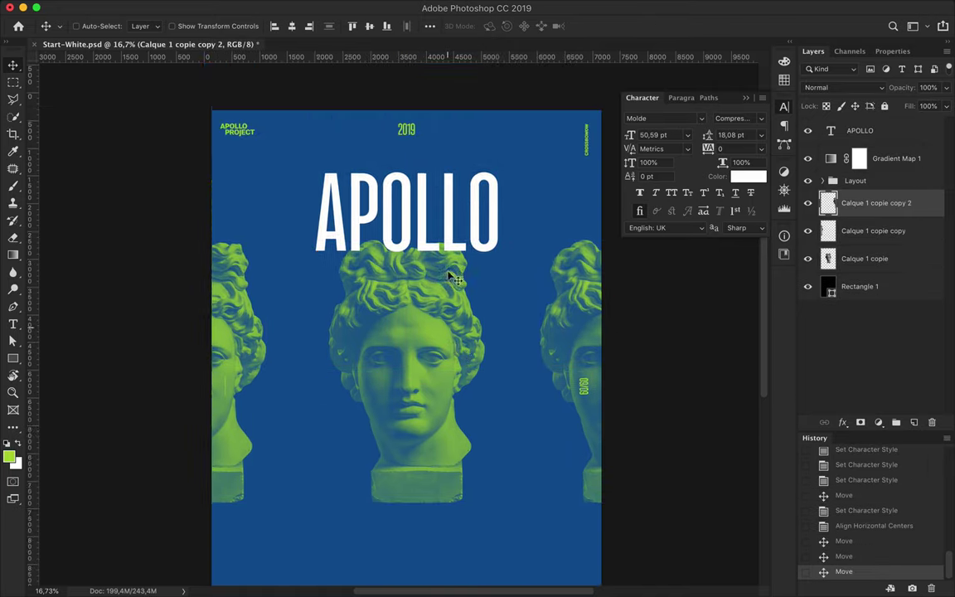
Reduce APOLLO's font size to 356,64 pt and re-centre it horizontally
{"action": "left_click", "coordinate": [381, 209]}
{"action": "left_click", "coordinate": [658, 135]}
{"action": "key", "text": "shift+Down"}
{"action": "key", "text": "shift+Down"}
{"action": "key", "text": "shift+Down"}
{"action": "key", "text": "shift+Down"}
{"action": "left_click", "coordinate": [681, 98]}
{"action": "left_click", "coordinate": [635, 118]}
{"action": "left_click", "coordinate": [642, 98]}
{"action": "key", "text": "shift+Down"}
{"action": "key", "text": "shift+Down"}
{"action": "key", "text": "shift+Down"}
{"action": "key", "text": "shift+Down"}
{"action": "key", "text": "shift+Down"}
{"action": "mouse_move", "coordinate": [291, 220]}
{"action": "left_mouse_down"}
{"action": "mouse_move", "coordinate": [412, 230]}
{"action": "mouse_move", "coordinate": [450, 217]}
{"action": "left_mouse_up"}
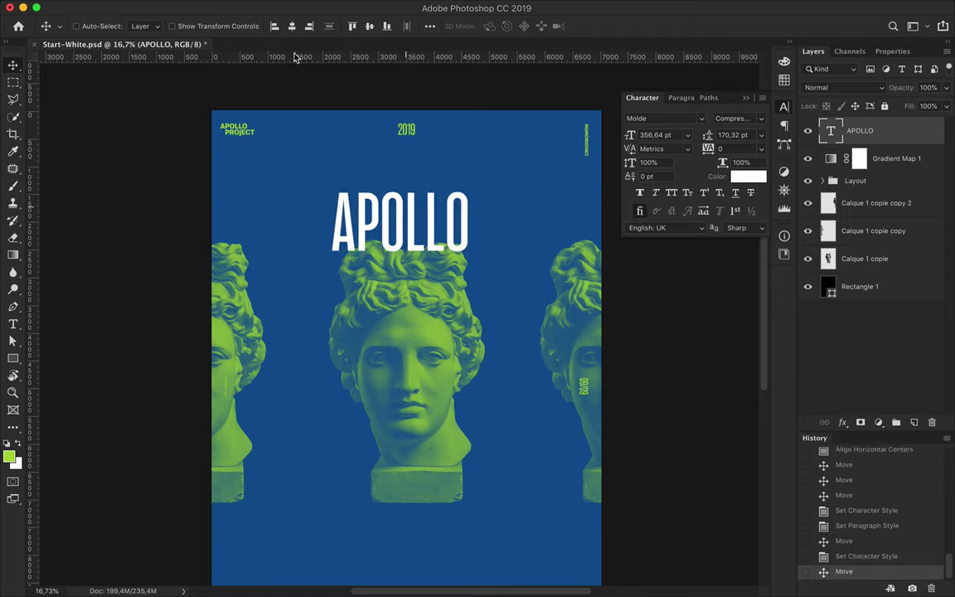
Give APOLLO a blue Overlay drop shadow
{"action": "double_click", "coordinate": [885, 131]}
{"action": "left_click", "coordinate": [472, 319]}
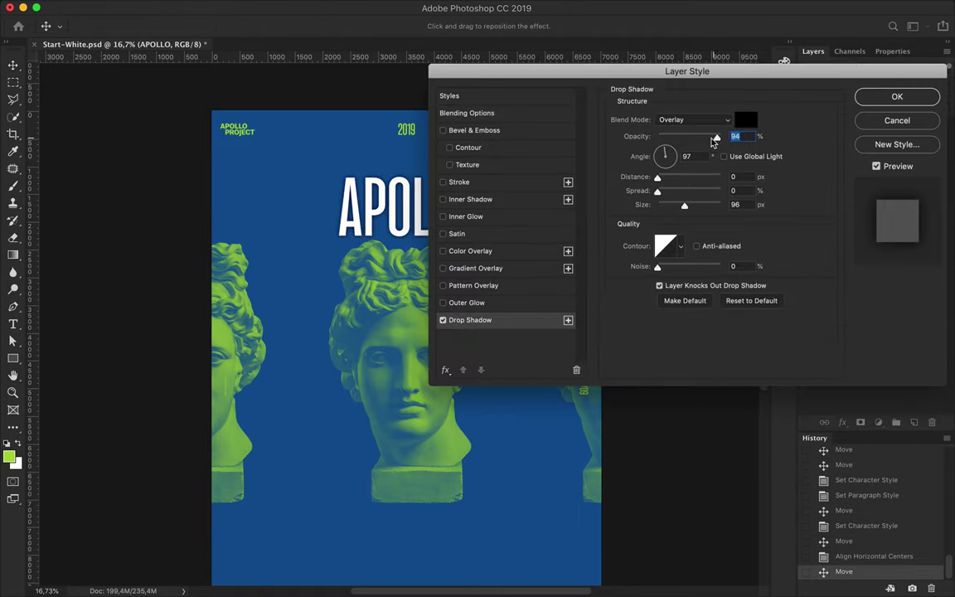
{"action": "left_click", "coordinate": [745, 120]}
{"action": "left_click", "coordinate": [289, 159]}
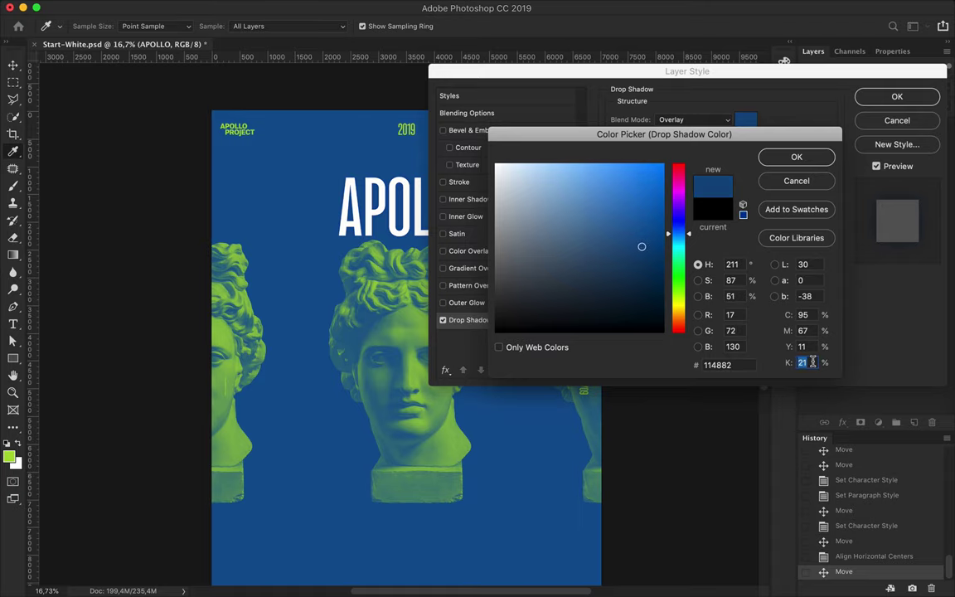
{"action": "left_click", "coordinate": [795, 158]}
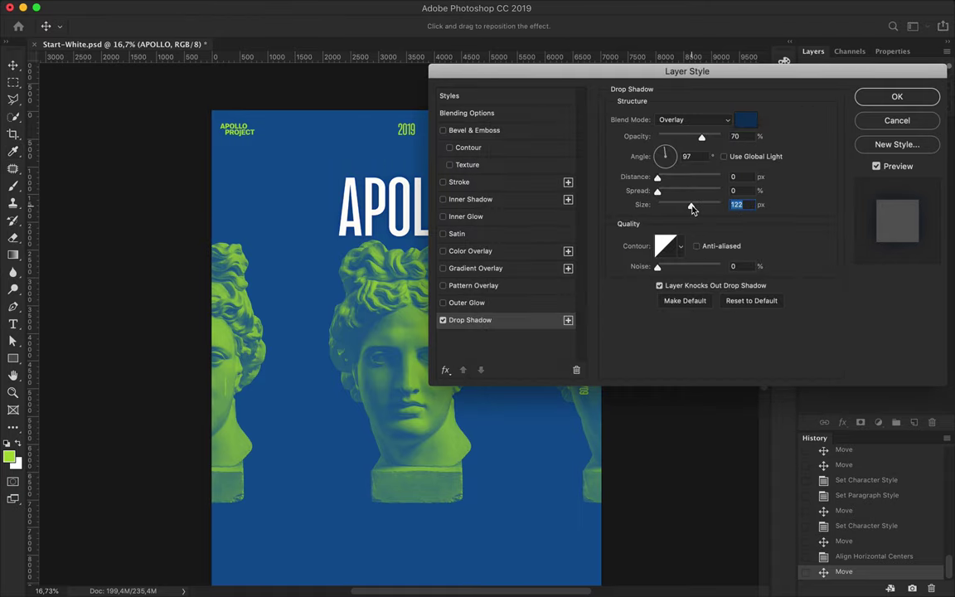
{"action": "key", "text": "Return"}
Adjust the APOLLO drop shadow to 70% opacity and 122 px size
{"action": "scroll", "coordinate": [370, 186], "scroll_direction": "up", "scroll_amount": 3}
{"action": "scroll", "coordinate": [374, 189], "scroll_direction": "up", "scroll_amount": 4}
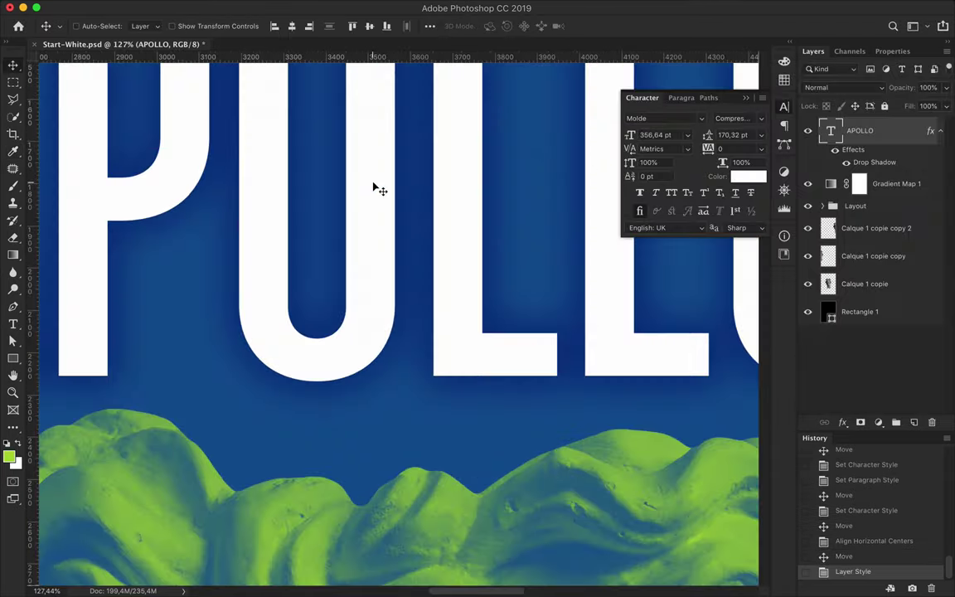
{"action": "double_click", "coordinate": [905, 137]}
{"action": "left_click", "coordinate": [470, 319]}
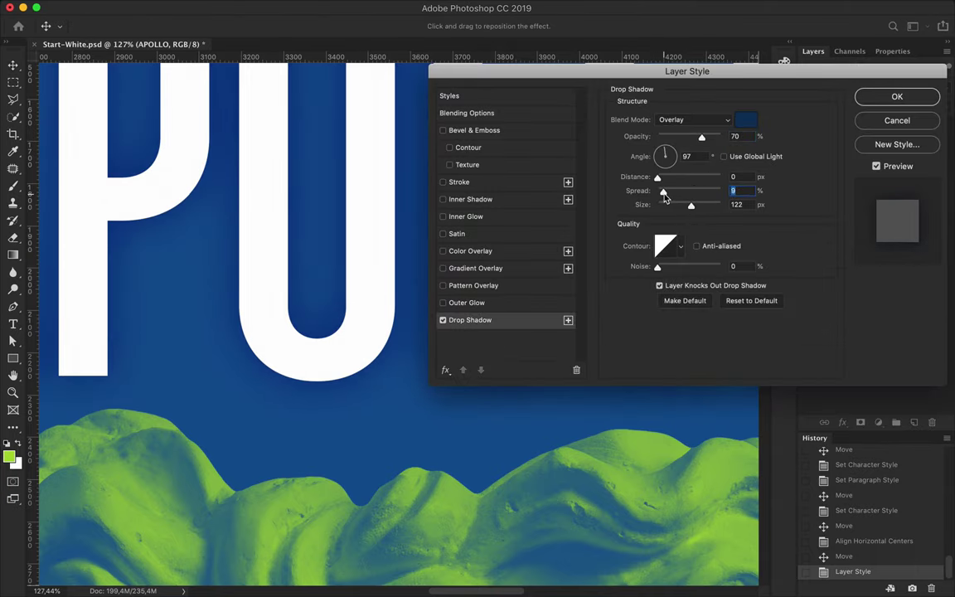
{"action": "key", "text": "Return"}
Alt-drag a copy of APOLLO to the poster's bottom for editing
{"action": "key", "text": "ctrl+0"}
{"action": "left_click_drag", "start_coordinate": [420, 164], "coordinate": [420, 490]}
{"action": "double_click", "coordinate": [398, 481]}
Change the bottom copy to read 365° and centre it below the statue
{"action": "type", "text": "3"}
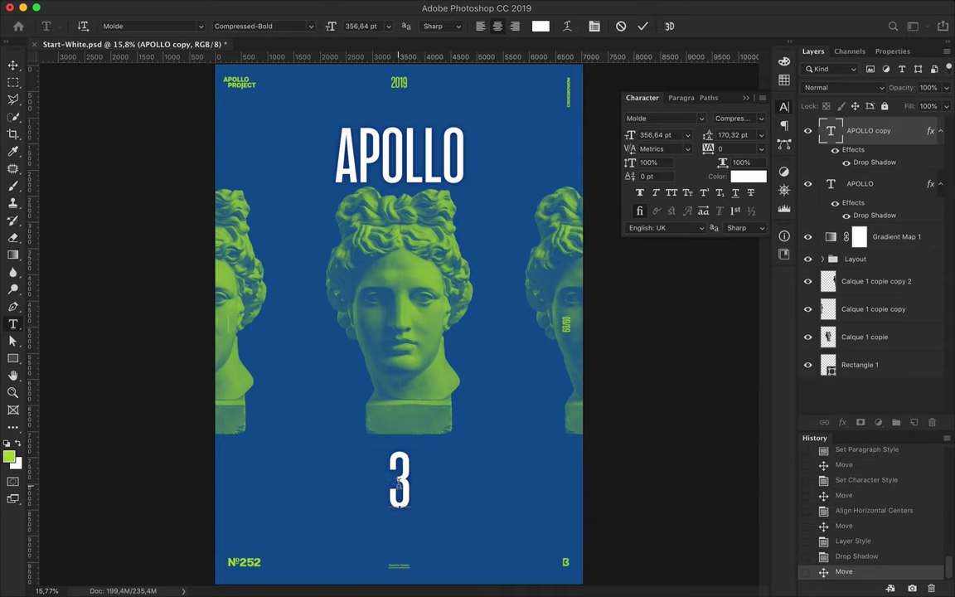
{"action": "type", "text": "65°"}
{"action": "key", "text": "ctrl+Return"}
{"action": "key", "text": "v"}
{"action": "left_click_drag", "start_coordinate": [428, 491], "coordinate": [443, 491]}
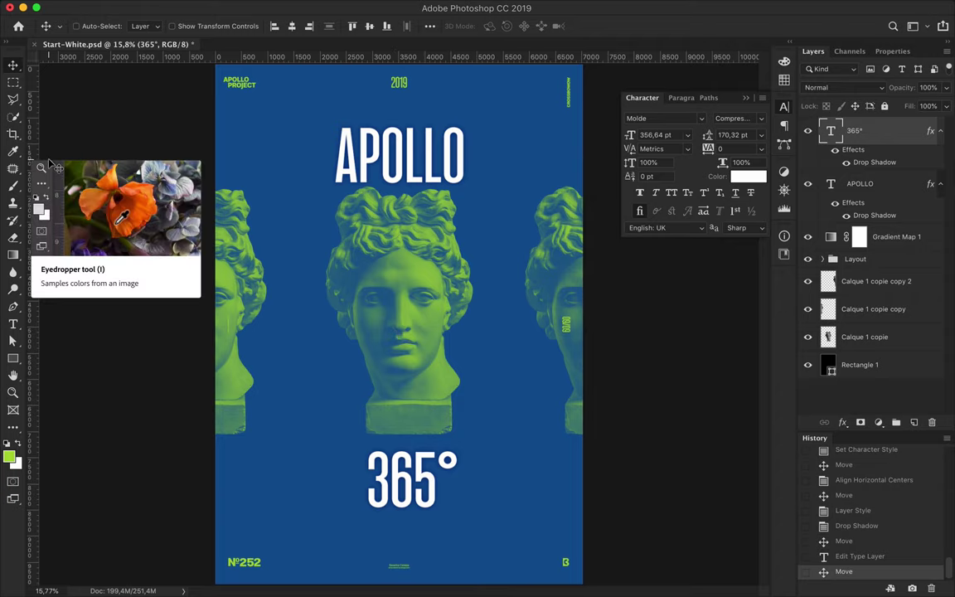
Draw a small white test rectangle and delete it
{"action": "key", "text": "u"}
{"action": "left_click", "coordinate": [146, 25]}
{"action": "left_click", "coordinate": [208, 52]}
{"action": "key", "text": "Return"}
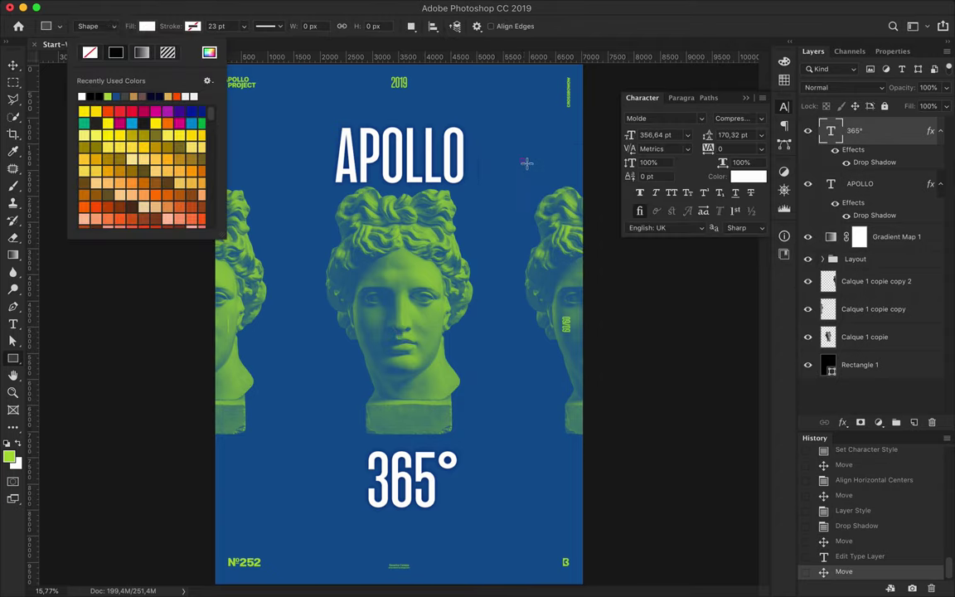
{"action": "left_click_drag", "start_coordinate": [514, 157], "coordinate": [527, 160]}
{"action": "key", "text": "Delete"}
{"action": "right_click", "coordinate": [12, 358]}
{"action": "left_click", "coordinate": [66, 344]}
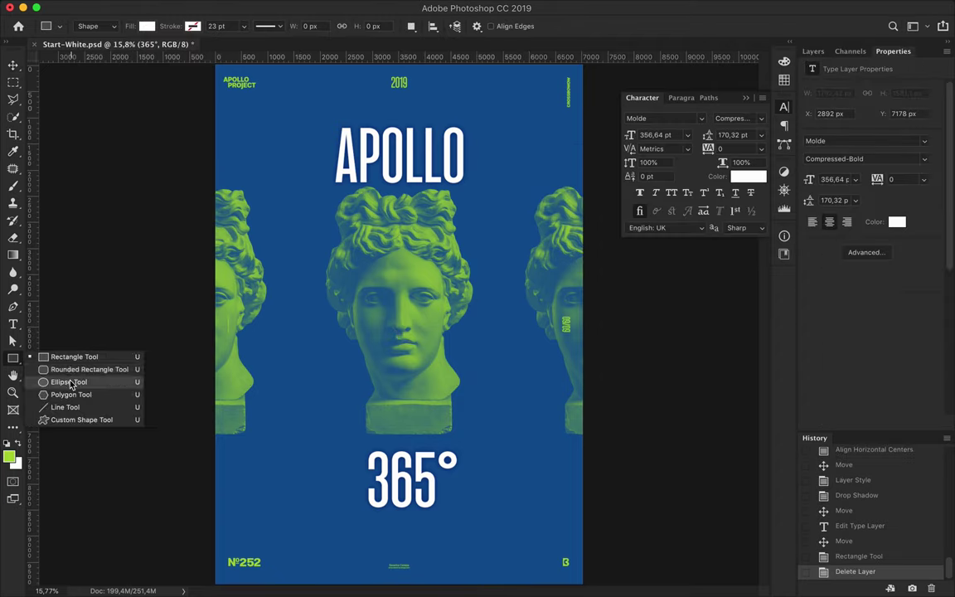
Draw a small white circle and place copies of it around the poster's top and bottom
{"action": "left_click_drag", "start_coordinate": [265, 434], "coordinate": [308, 531]}
{"action": "key", "text": "v"}
{"action": "left_click_drag", "start_coordinate": [523, 163], "coordinate": [512, 110]}
{"action": "left_click_drag", "start_coordinate": [554, 501], "coordinate": [552, 498]}
{"action": "mouse_move", "coordinate": [552, 498]}
{"action": "left_mouse_down"}
{"action": "mouse_move", "coordinate": [347, 545]}
{"action": "mouse_move", "coordinate": [303, 528]}
{"action": "mouse_move", "coordinate": [320, 519]}
{"action": "left_mouse_up"}
{"action": "left_click_drag", "start_coordinate": [485, 563], "coordinate": [509, 192]}
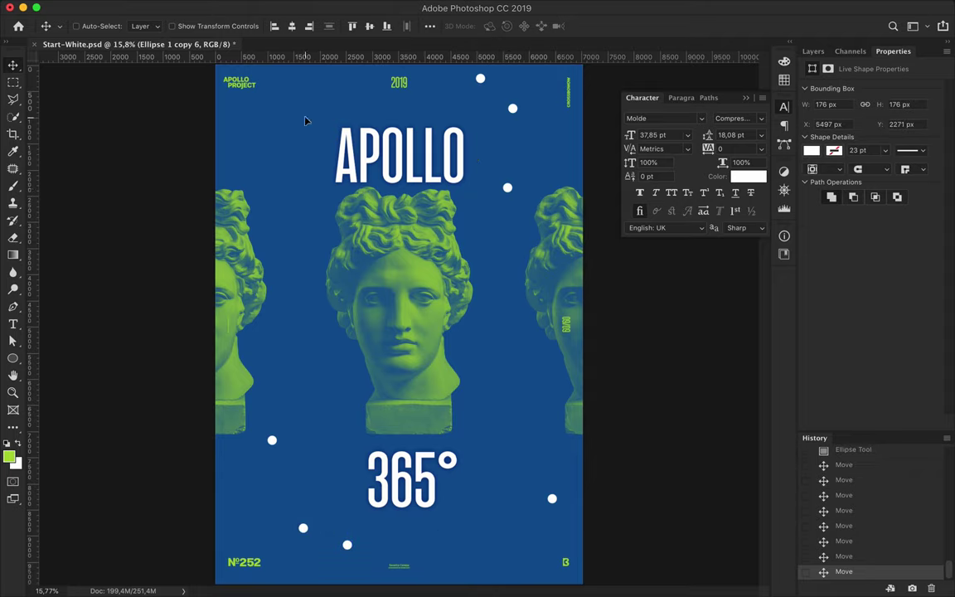
{"action": "left_click_drag", "start_coordinate": [360, 91], "coordinate": [371, 96]}
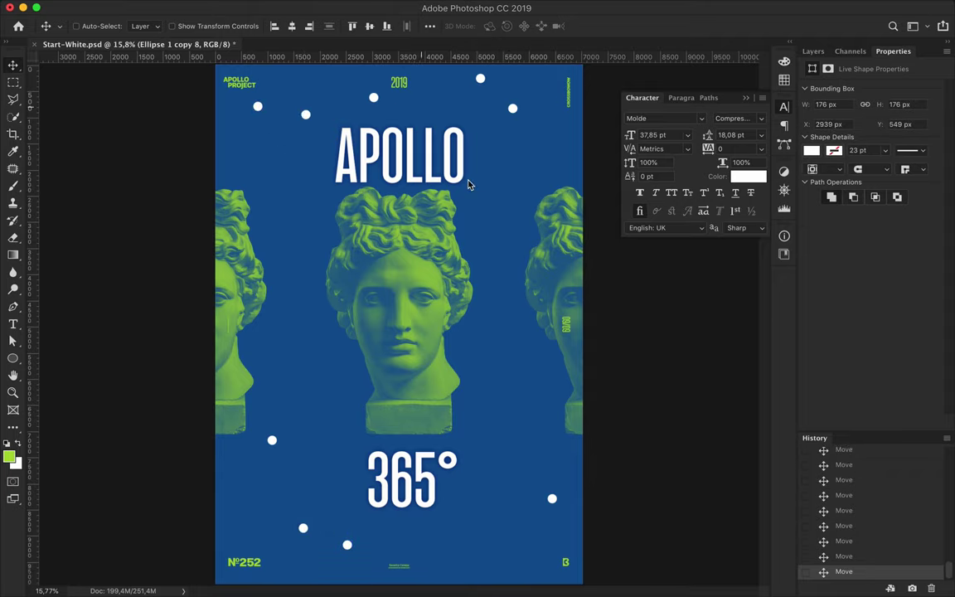
{"action": "right_click", "coordinate": [13, 358]}
{"action": "left_click", "coordinate": [50, 406]}
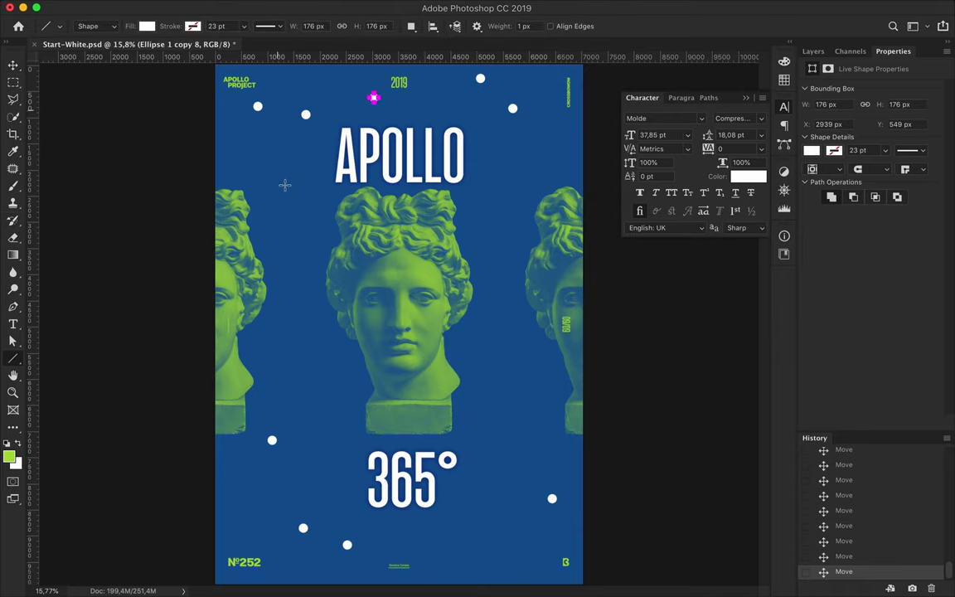
Draw a horizontal line beside APOLLO with no fill and a white stroke
{"action": "left_click_drag", "start_coordinate": [303, 151], "coordinate": [531, 152]}
{"action": "left_click", "coordinate": [146, 26]}
{"action": "left_click", "coordinate": [90, 52]}
{"action": "left_click", "coordinate": [192, 26]}
{"action": "left_click", "coordinate": [92, 145]}
{"action": "key", "text": "v"}
{"action": "key", "text": "ctrl+z"}
Copy the line to APOLLO's other side and set its stroke to 8 pt
{"action": "left_click_drag", "start_coordinate": [290, 152], "coordinate": [558, 152]}
{"action": "key", "text": "a"}
{"action": "left_click", "coordinate": [275, 25]}
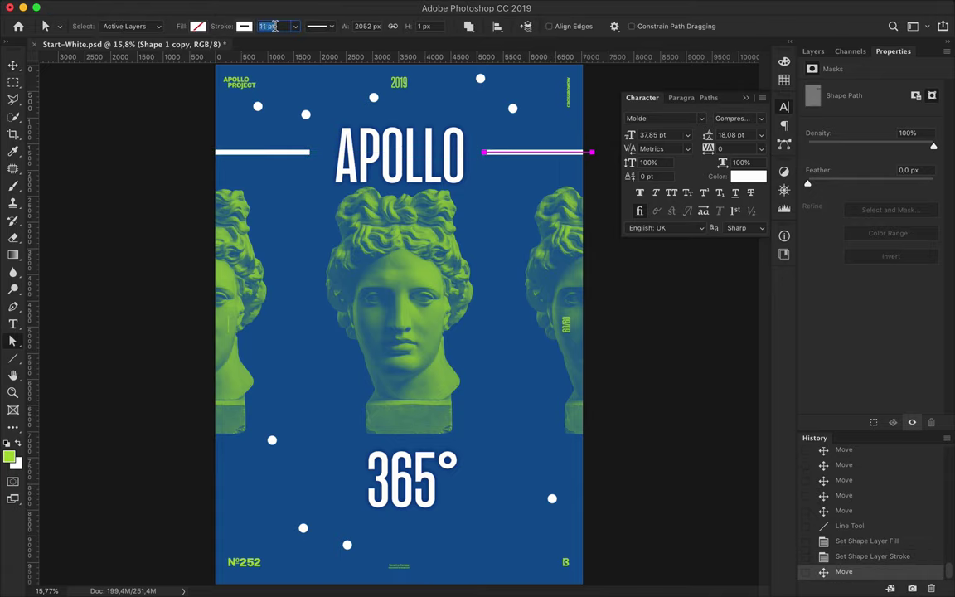
{"action": "type", "text": "8"}
{"action": "key", "text": "Return"}
Copy white lines to both sides of 365°, then undo the latest stroke width changes
{"action": "key", "text": "v"}
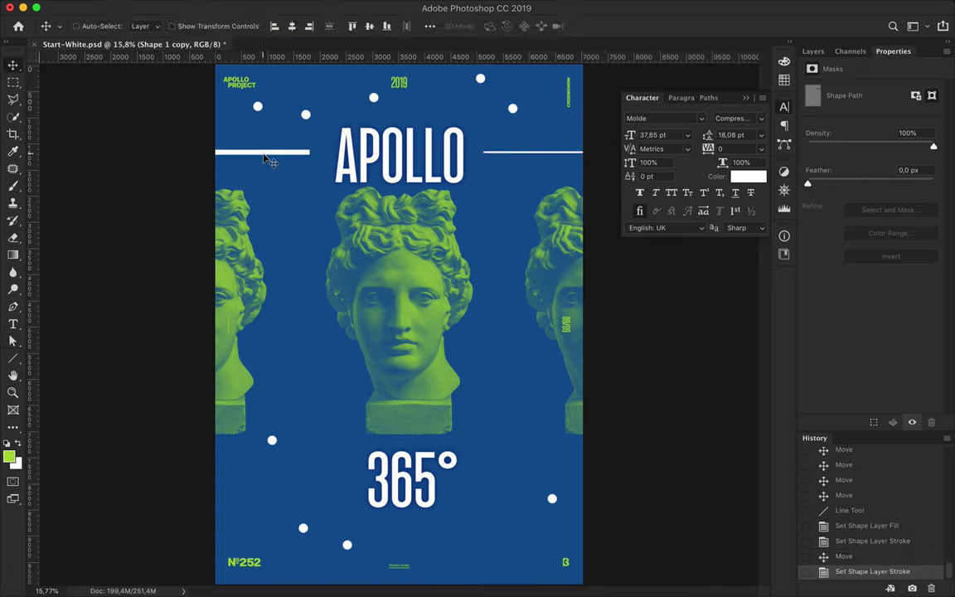
{"action": "left_click_drag", "start_coordinate": [439, 228], "coordinate": [229, 489]}
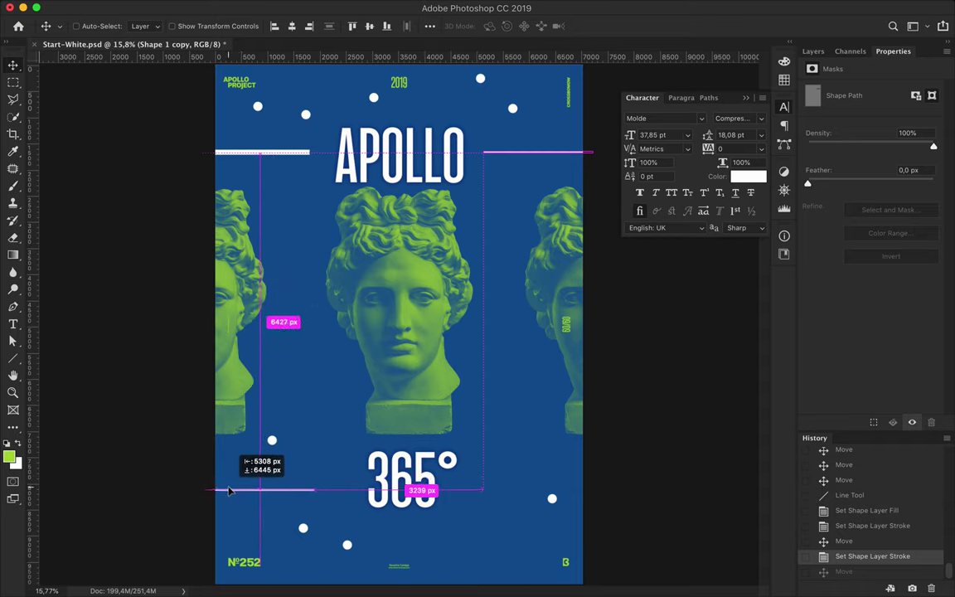
{"action": "left_click_drag", "start_coordinate": [228, 489], "coordinate": [500, 486]}
{"action": "key", "text": "a"}
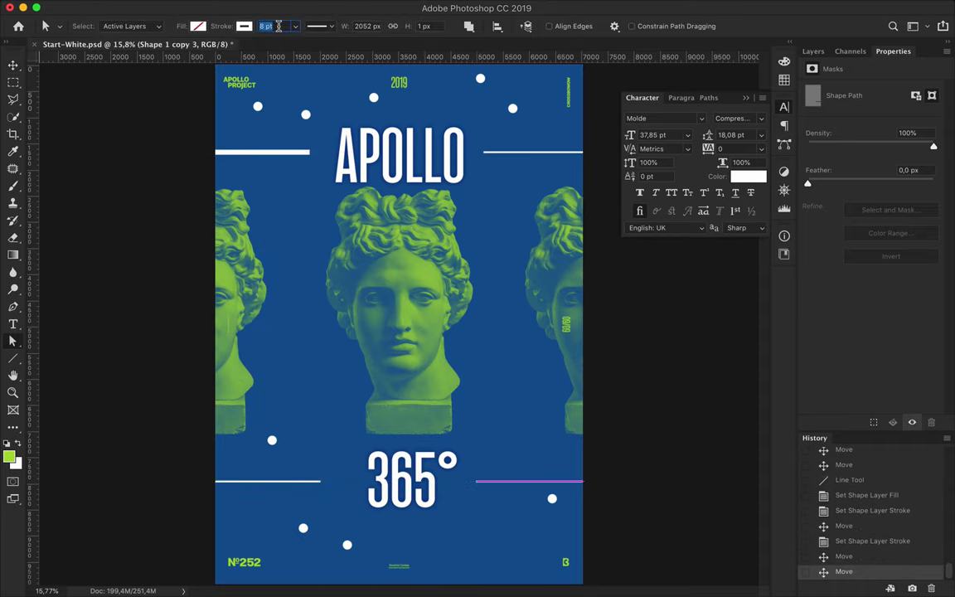
{"action": "type", "text": "3"}
{"action": "key", "text": "Return"}
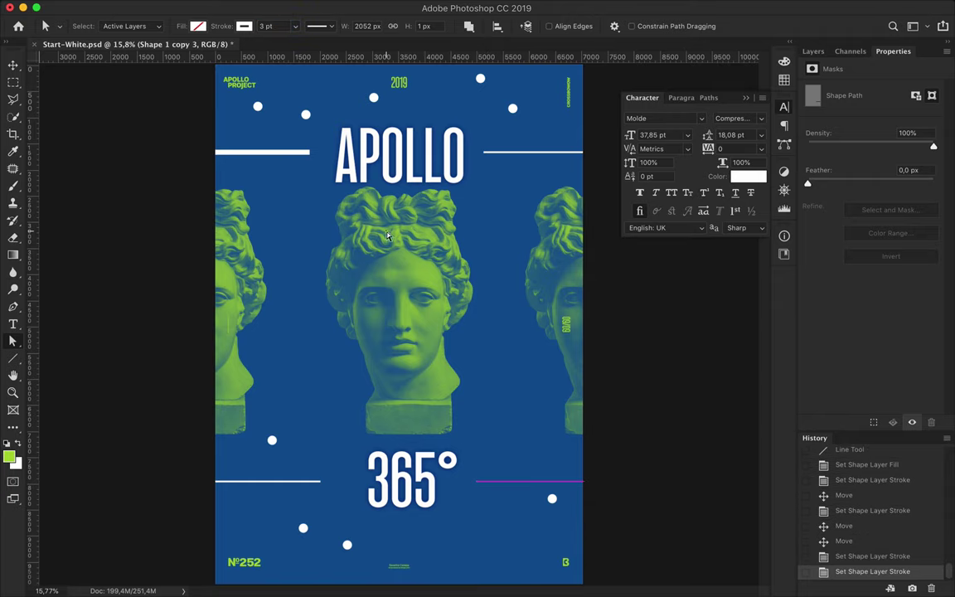
{"action": "key", "text": "v"}
{"action": "scroll", "coordinate": [309, 249], "scroll_direction": "up", "scroll_amount": 2}
{"action": "scroll", "coordinate": [292, 305], "scroll_direction": "down", "scroll_amount": 1}
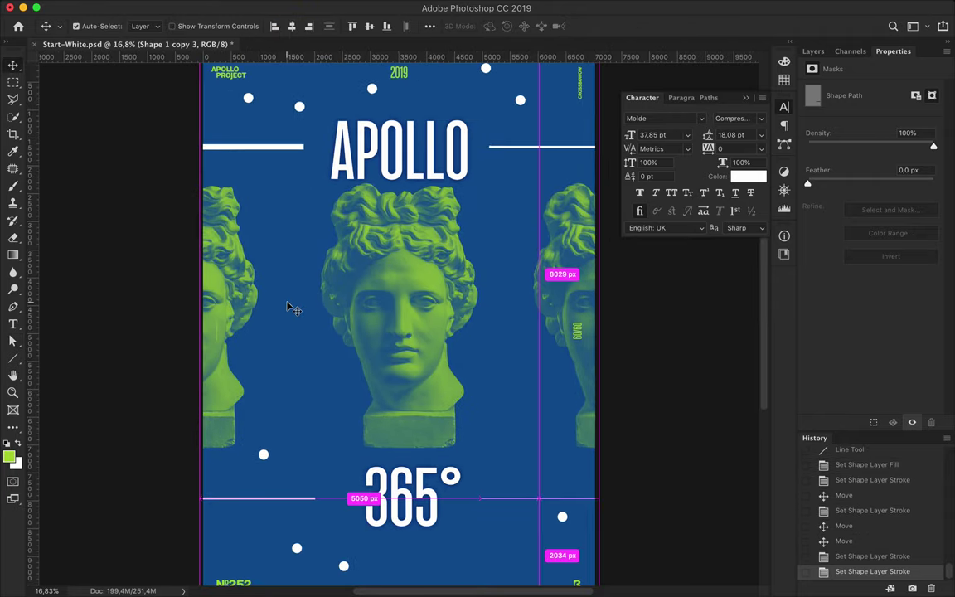
{"action": "key", "text": "ctrl+z"}
{"action": "key", "text": "ctrl+z"}
{"action": "key", "text": "ctrl+z"}
{"action": "key", "text": "ctrl+z"}
{"action": "key", "text": "ctrl+z"}
{"action": "key", "text": "ctrl+z"}
{"action": "key", "text": "ctrl+z"}
{"action": "key", "text": "ctrl+z"}
{"action": "key", "text": "ctrl+z"}
{"action": "key", "text": "ctrl+z"}
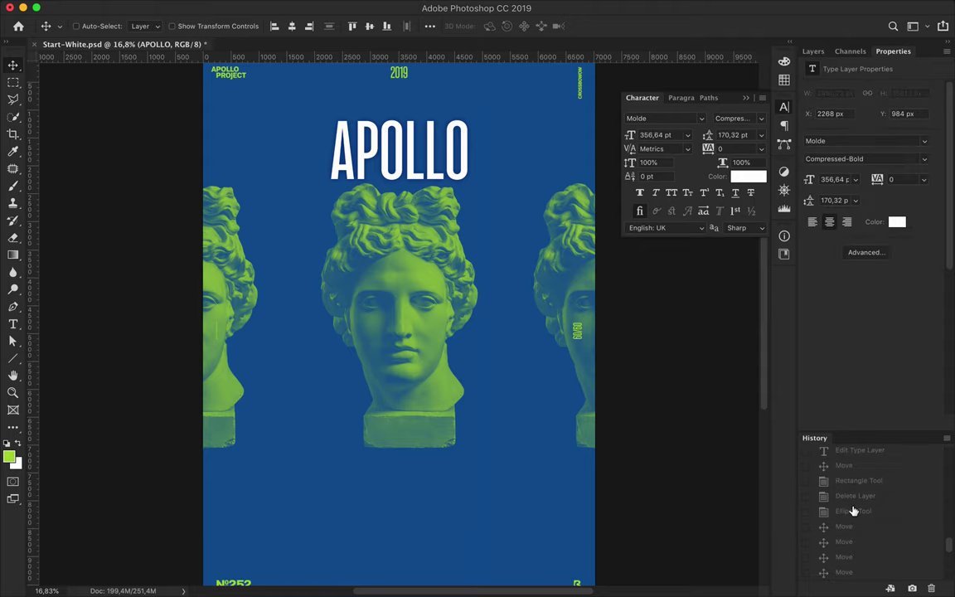
Roll back history, then copy a thin vertical strip through the statue's face onto a new layer
{"action": "left_click", "coordinate": [853, 494]}
{"action": "scroll", "coordinate": [514, 424], "scroll_direction": "down", "scroll_amount": 3}
{"action": "scroll", "coordinate": [514, 424], "scroll_direction": "up", "scroll_amount": 3}
{"action": "scroll", "coordinate": [413, 522], "scroll_direction": "down", "scroll_amount": 3}
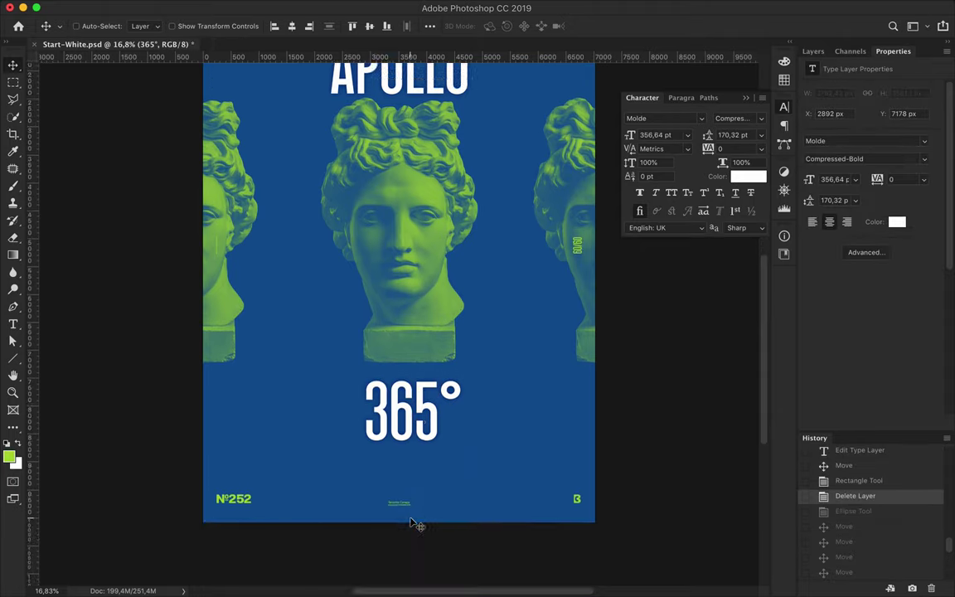
{"action": "scroll", "coordinate": [412, 522], "scroll_direction": "down", "scroll_amount": 2}
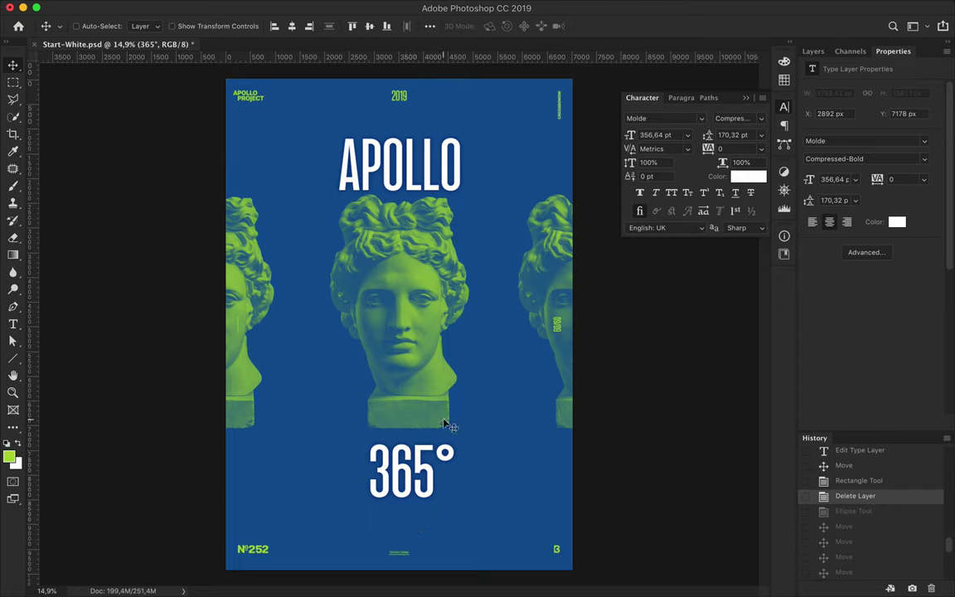
{"action": "key", "text": "m"}
{"action": "left_click_drag", "start_coordinate": [399, 430], "coordinate": [399, 428]}
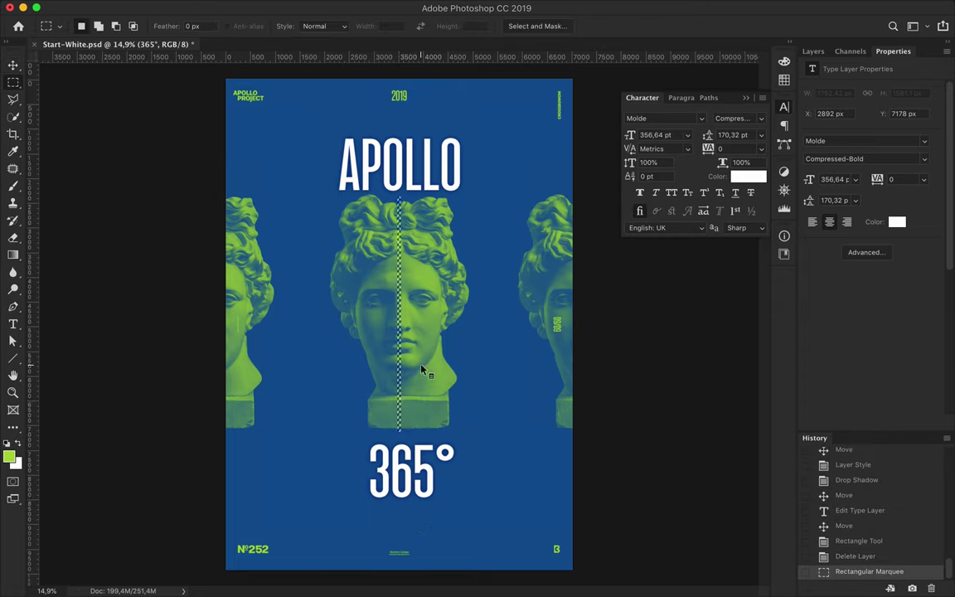
{"action": "key", "text": "ctrl+c"}
{"action": "key", "text": "ctrl+v"}
{"action": "key", "text": "v"}
{"action": "key", "text": "Right"}
{"action": "scroll", "coordinate": [406, 367], "scroll_direction": "up", "scroll_amount": 5}
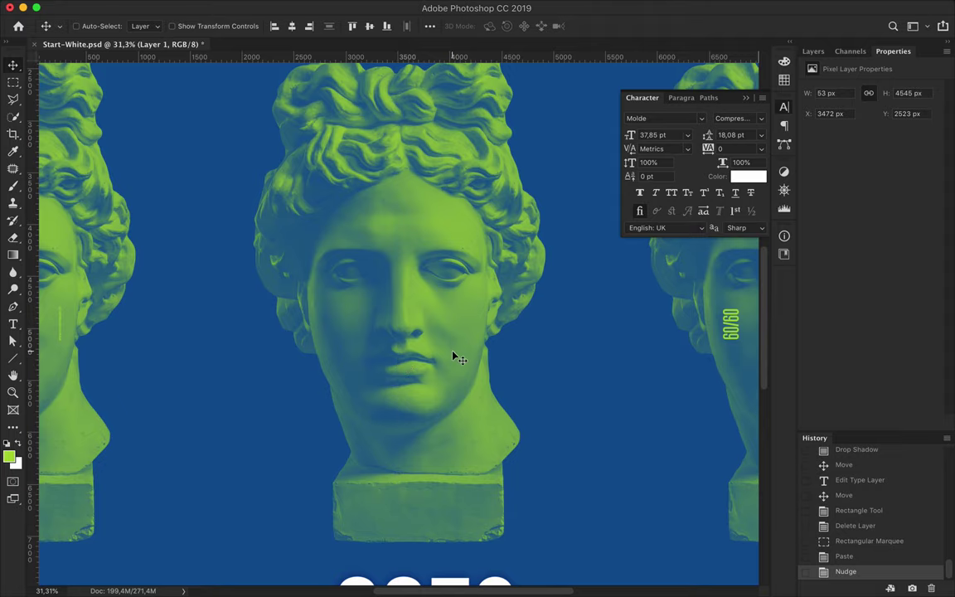
Stretch the strip rightward into wide streaks, then duplicate them shifted left and one layer lower
{"action": "key", "text": "ctrl+t"}
{"action": "left_click_drag", "start_coordinate": [409, 306], "coordinate": [779, 305]}
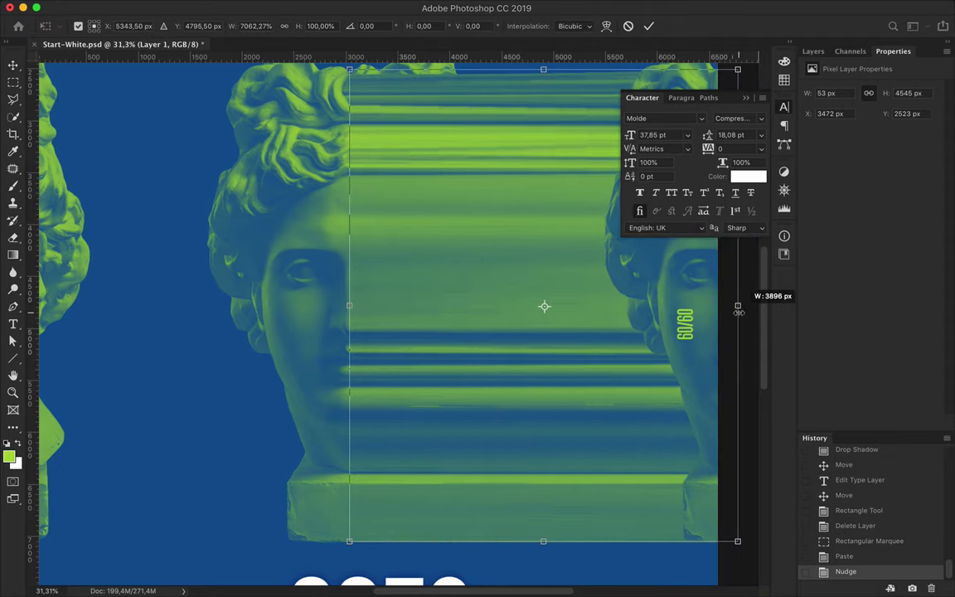
{"action": "key", "text": "Return"}
{"action": "scroll", "coordinate": [461, 290], "scroll_direction": "down", "scroll_amount": 3}
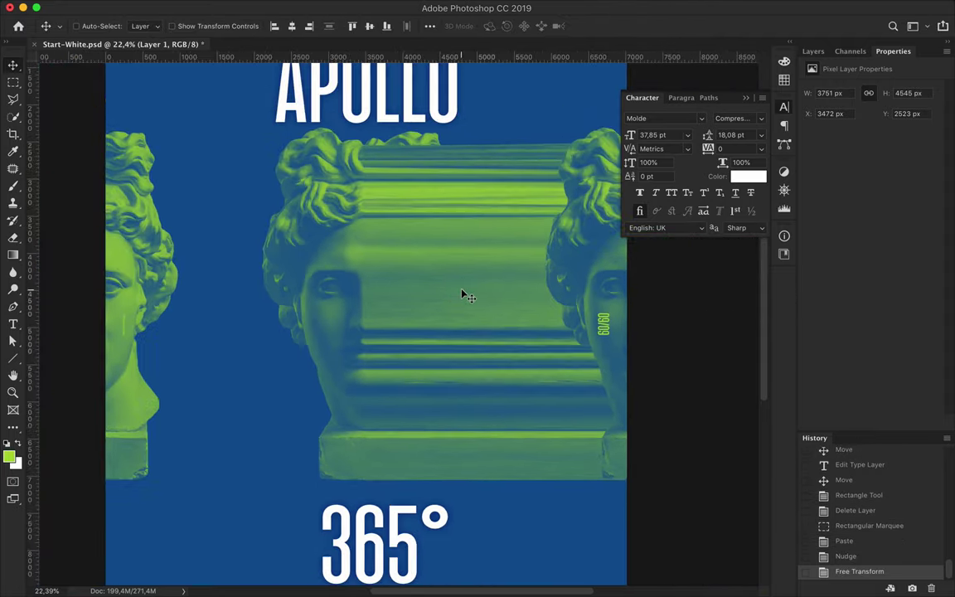
{"action": "left_click_drag", "start_coordinate": [358, 297], "coordinate": [235, 295]}
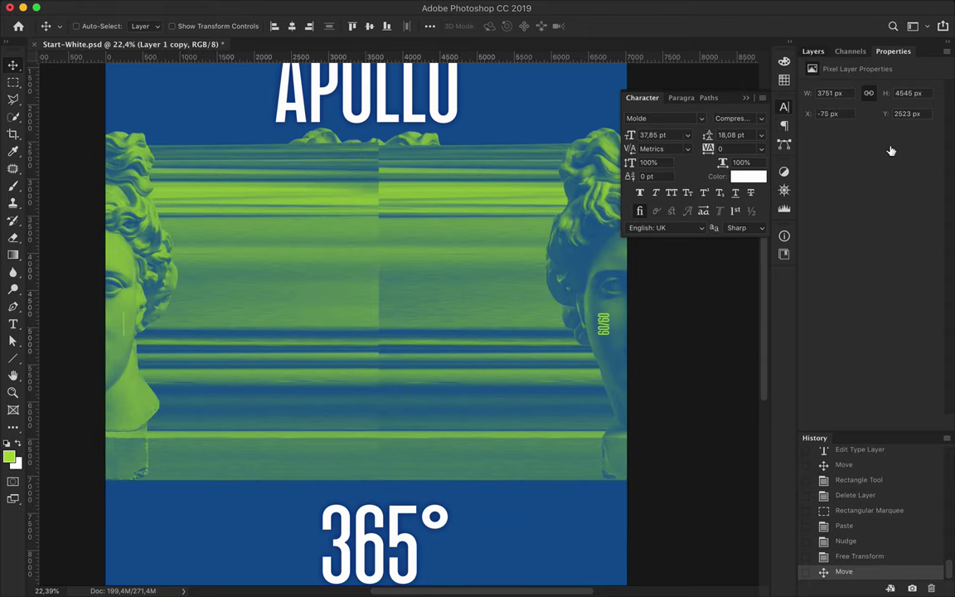
{"action": "key", "text": "ctrl+bracketleft"}
{"action": "scroll", "coordinate": [542, 352], "scroll_direction": "down", "scroll_amount": 2}
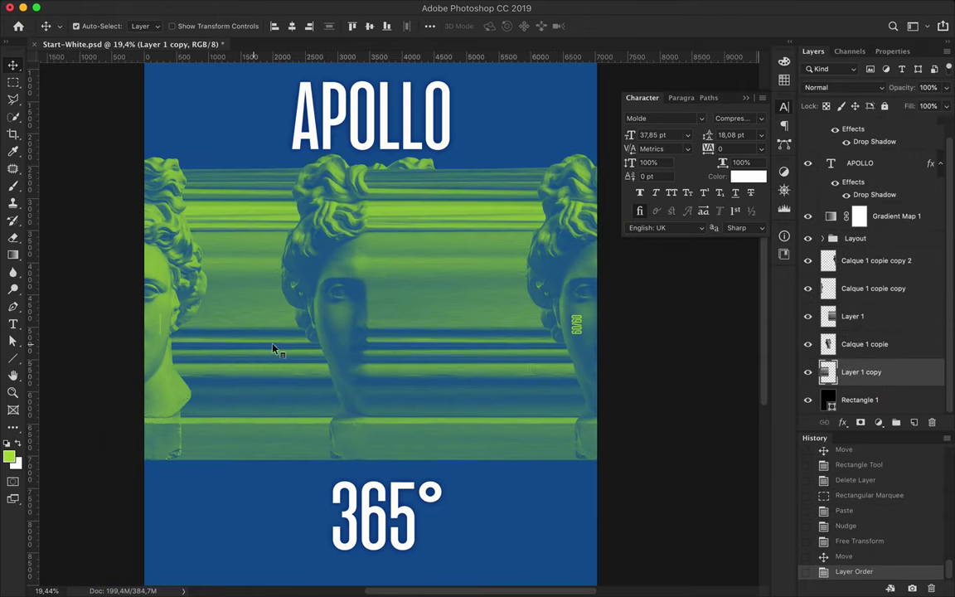
Fade the streak copy and Layer 1 with black-to-white gradient layer masks
{"action": "left_click", "coordinate": [860, 422]}
{"action": "key", "text": "g"}
{"action": "left_click", "coordinate": [99, 26]}
{"action": "left_click", "coordinate": [494, 60]}
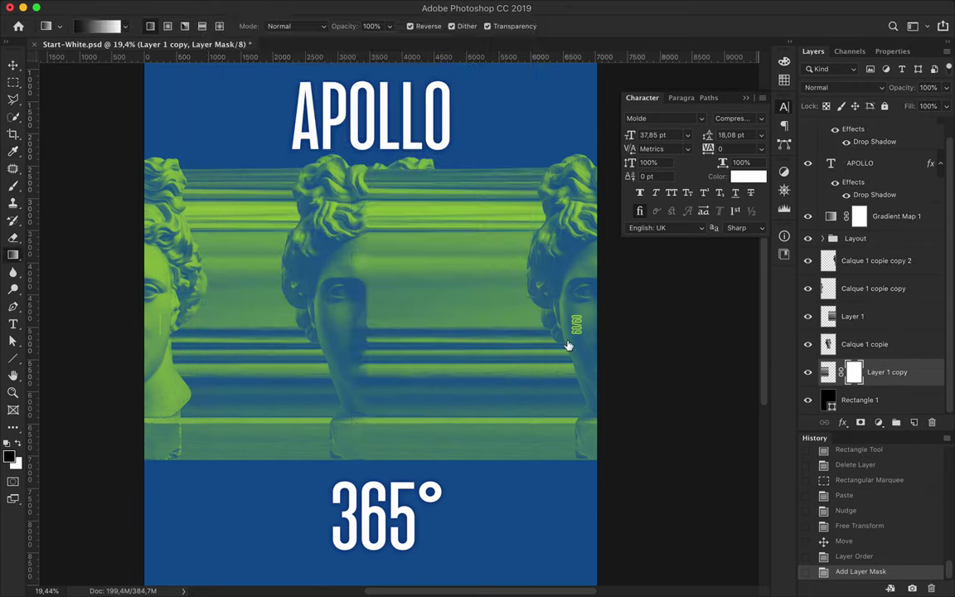
{"action": "left_click_drag", "start_coordinate": [397, 307], "coordinate": [111, 305]}
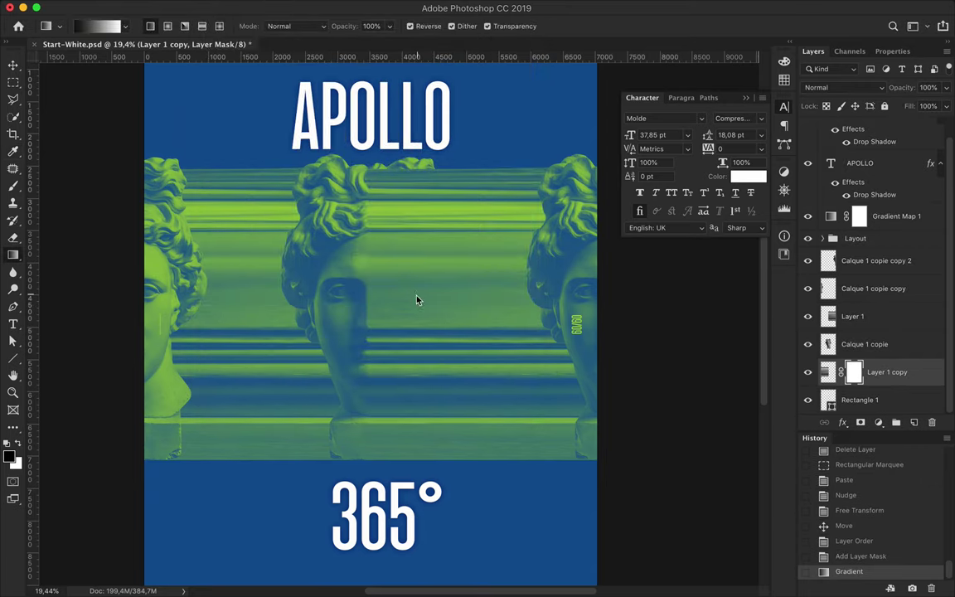
{"action": "key", "text": "v"}
{"action": "left_click", "coordinate": [854, 316]}
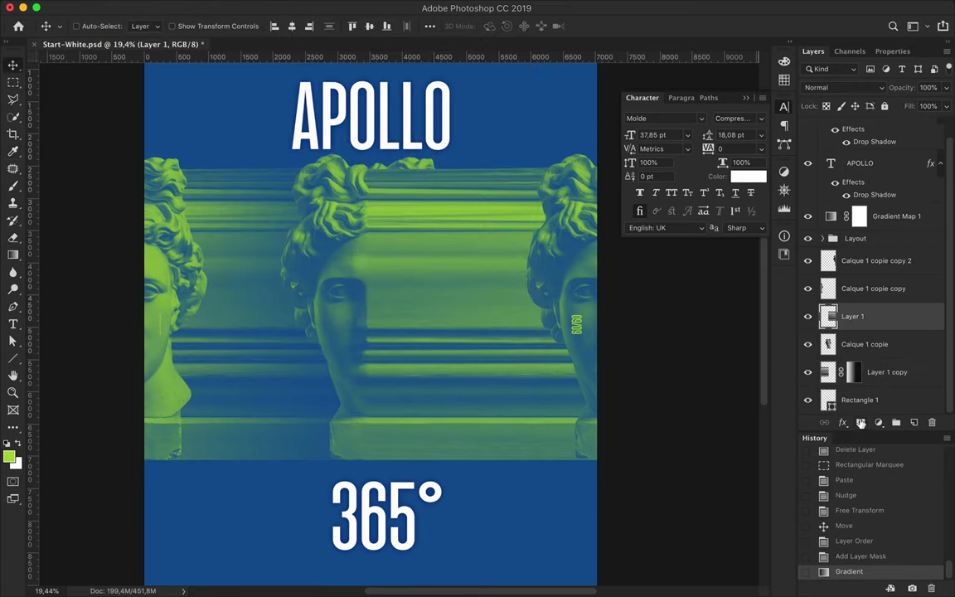
{"action": "left_click", "coordinate": [860, 422]}
{"action": "key", "text": "g"}
{"action": "left_click_drag", "start_coordinate": [408, 266], "coordinate": [550, 265]}
{"action": "key", "text": "v"}
Copy APOLLO's drop shadow onto 365° and adjust that shadow's opacity
{"action": "key", "text": "ctrl+0"}
{"action": "scroll", "coordinate": [518, 280], "scroll_direction": "down", "scroll_amount": 2}
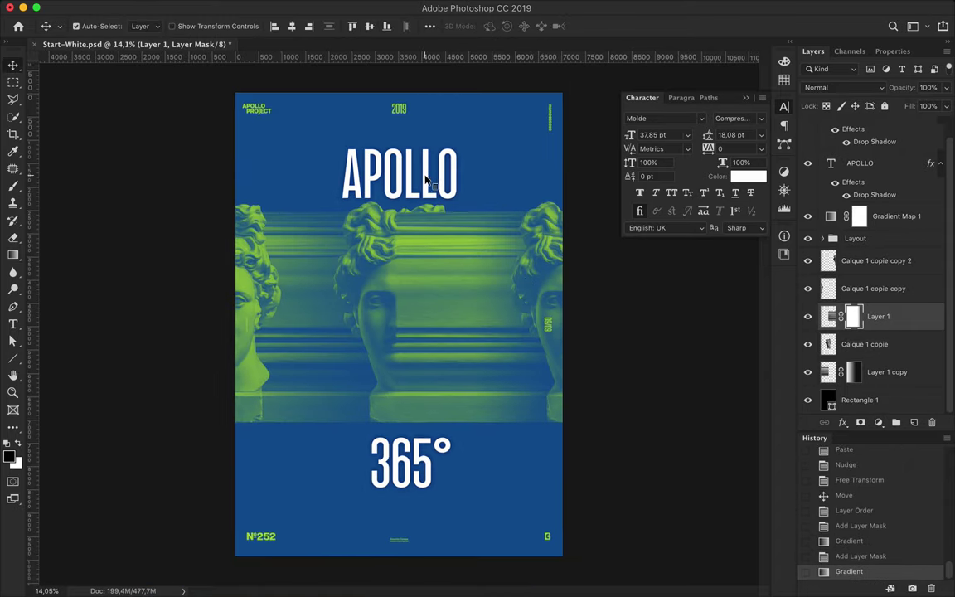
{"action": "double_click", "coordinate": [875, 194]}
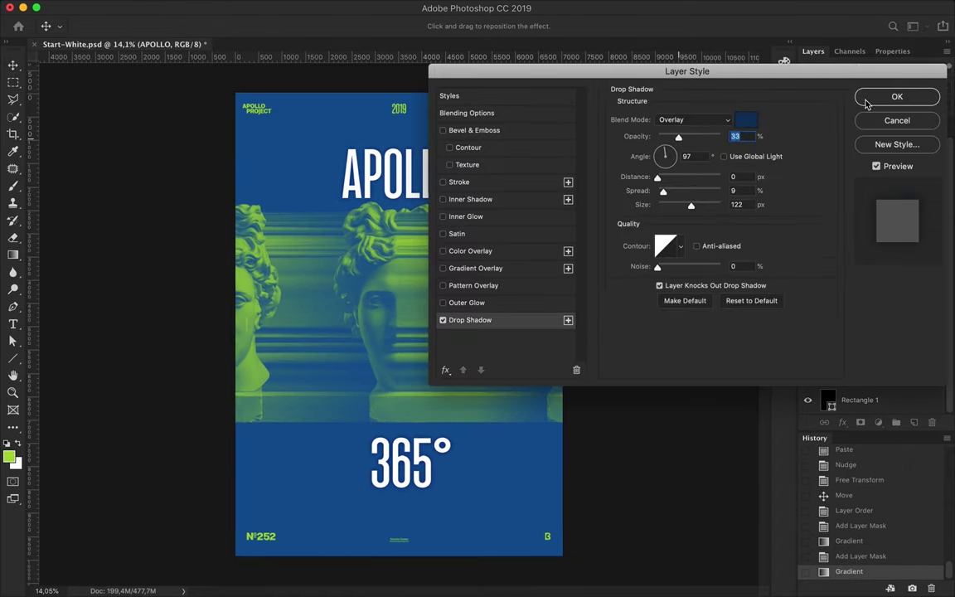
{"action": "left_click", "coordinate": [897, 96]}
{"action": "left_click_drag", "start_coordinate": [902, 197], "coordinate": [902, 130], "text": "alt"}
{"action": "double_click", "coordinate": [903, 130]}
{"action": "left_click", "coordinate": [470, 320]}
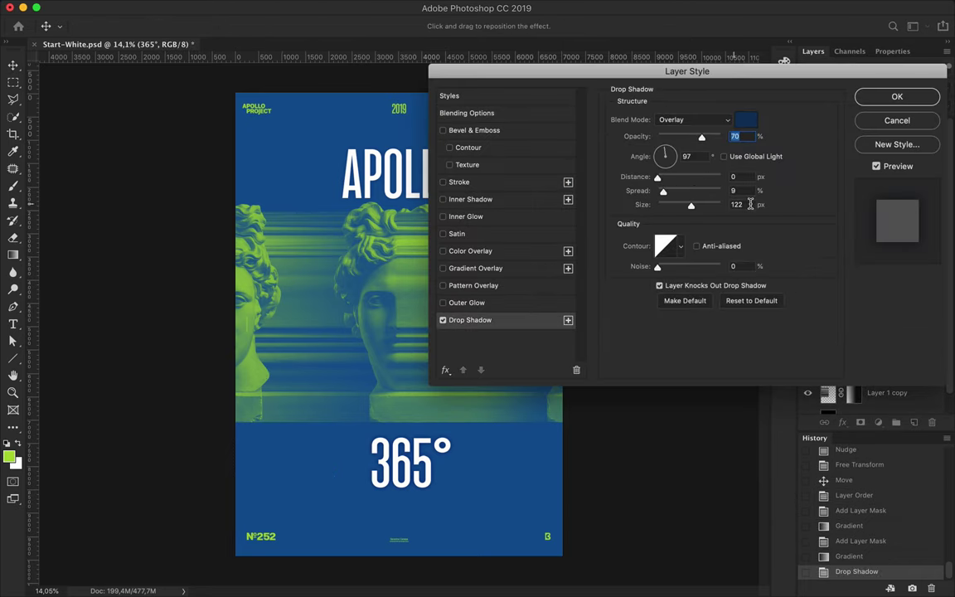
{"action": "key", "text": "Return"}
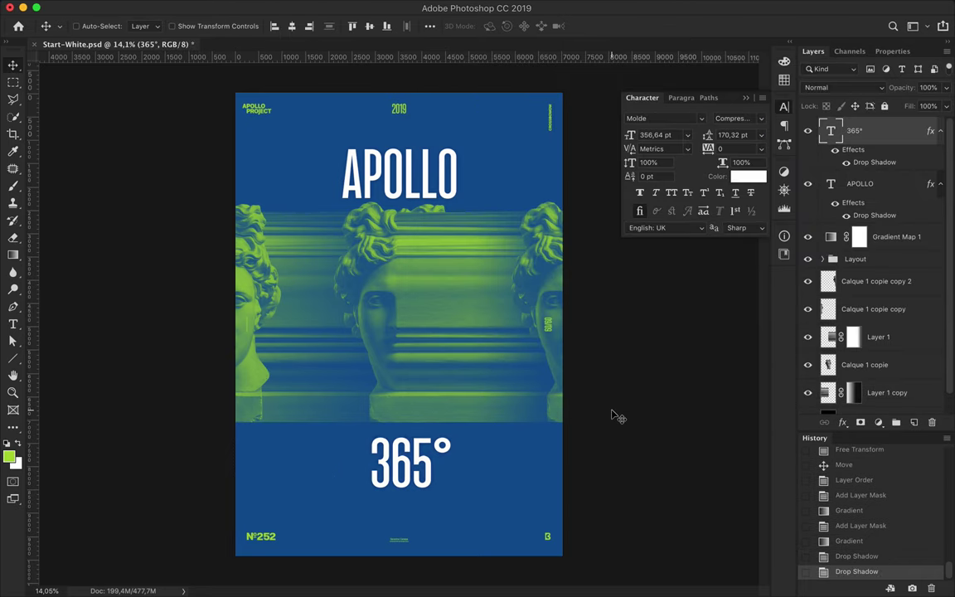
Draw a no-fill white diagonal line across the poster and move it below Layer 1
{"action": "key", "text": "u"}
{"action": "left_click", "coordinate": [147, 25]}
{"action": "left_click", "coordinate": [142, 52]}
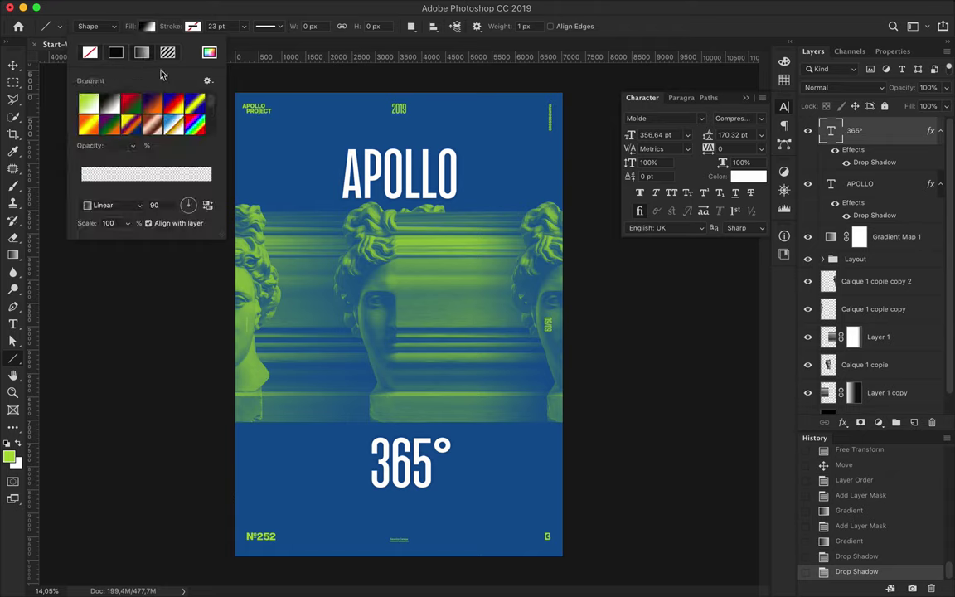
{"action": "left_click", "coordinate": [88, 53]}
{"action": "left_click_drag", "start_coordinate": [266, 465], "coordinate": [519, 166]}
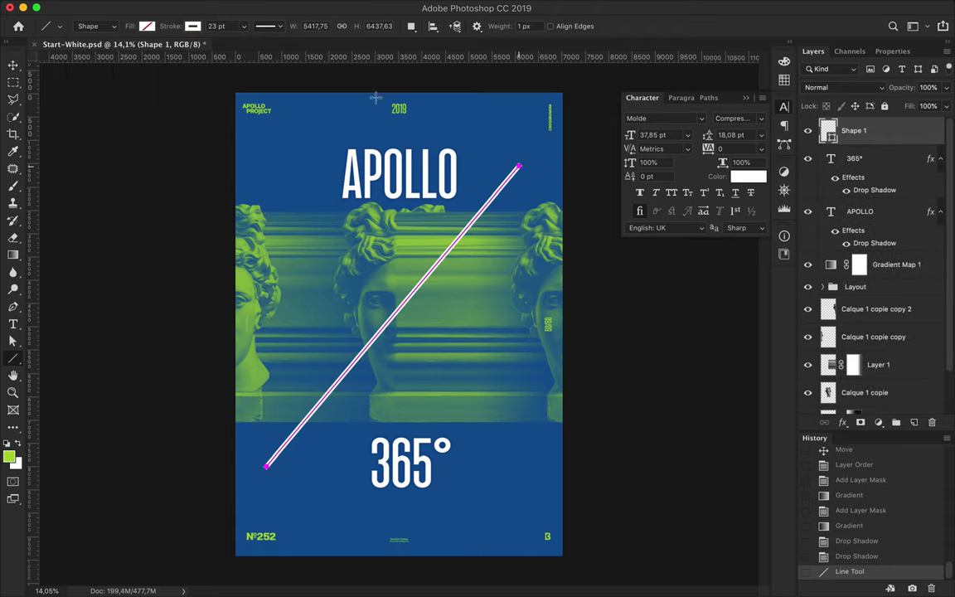
{"action": "mouse_move", "coordinate": [853, 130]}
{"action": "left_mouse_down"}
{"action": "mouse_move", "coordinate": [888, 378]}
{"action": "mouse_move", "coordinate": [858, 130]}
{"action": "left_mouse_up"}
Rasterize the line and erase it inside the statue's selection, then deselect
{"action": "key", "text": "v"}
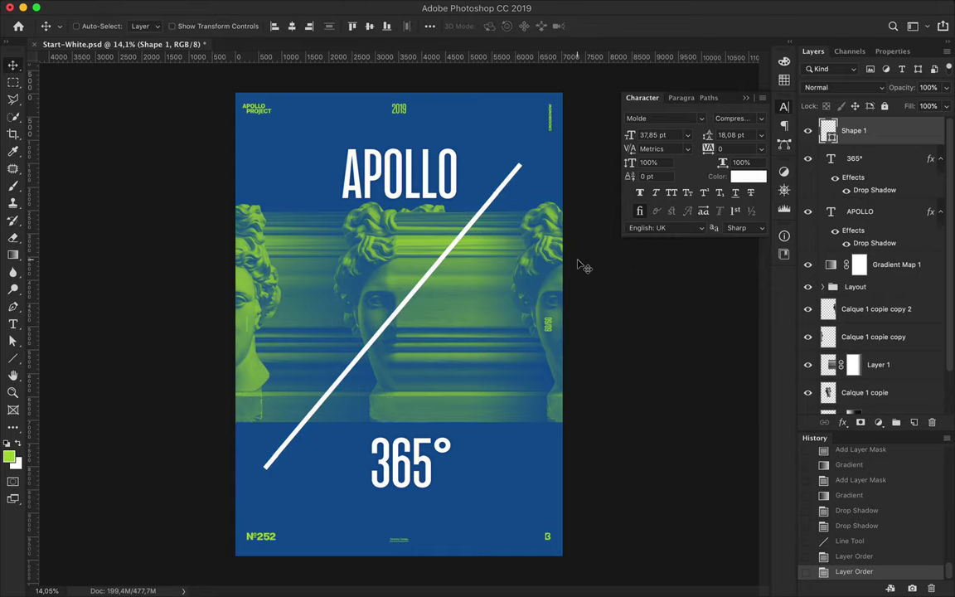
{"action": "left_click", "coordinate": [828, 336], "text": "super"}
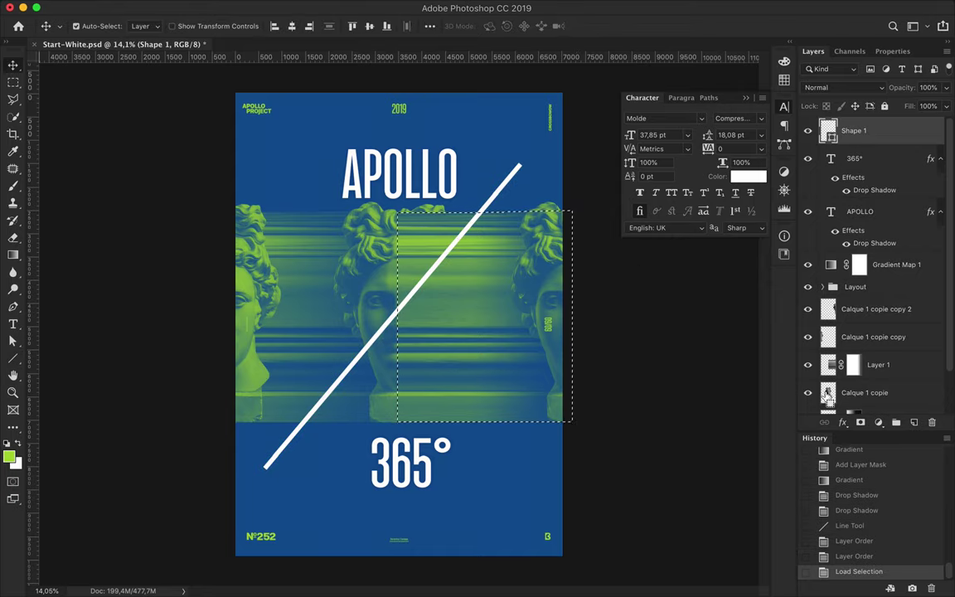
{"action": "key", "text": "b"}
{"action": "left_click", "coordinate": [375, 346]}
{"action": "key", "text": "Return"}
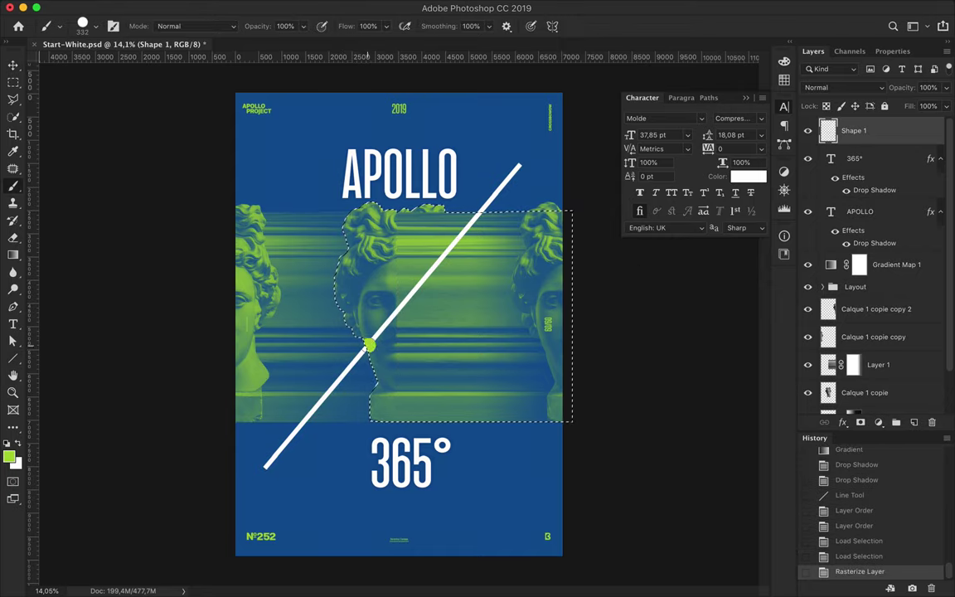
{"action": "key", "text": "ctrl+z"}
{"action": "key", "text": "w"}
{"action": "key", "text": "e"}
{"action": "left_click", "coordinate": [426, 298]}
{"action": "left_click", "coordinate": [458, 351]}
{"action": "key", "text": "m"}
{"action": "key", "text": "ctrl+d"}
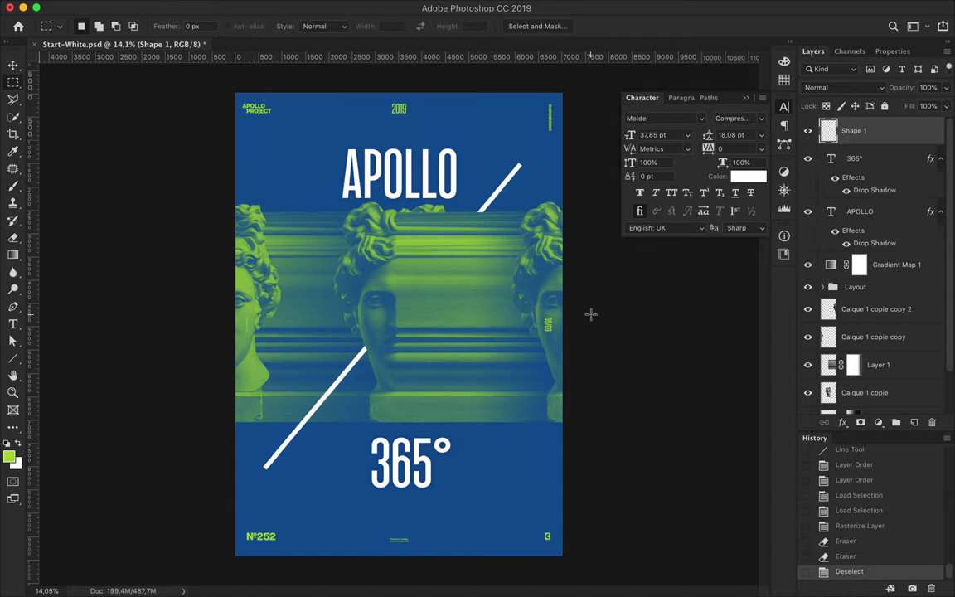
{"action": "scroll", "coordinate": [591, 313], "scroll_direction": "down", "scroll_amount": 1}
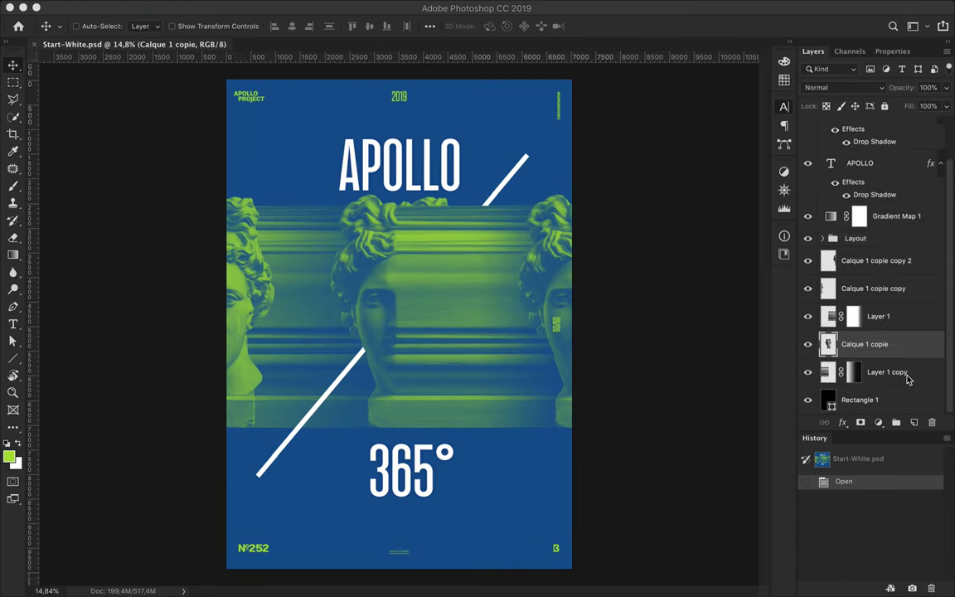
{"action": "left_click", "coordinate": [860, 400]}
Choose a lime green shape fill, undo stray fills and shapes, and add a new empty layer
{"action": "key", "text": "u"}
{"action": "left_click", "coordinate": [146, 25]}
{"action": "left_click", "coordinate": [335, 184]}
{"action": "key", "text": "Return"}
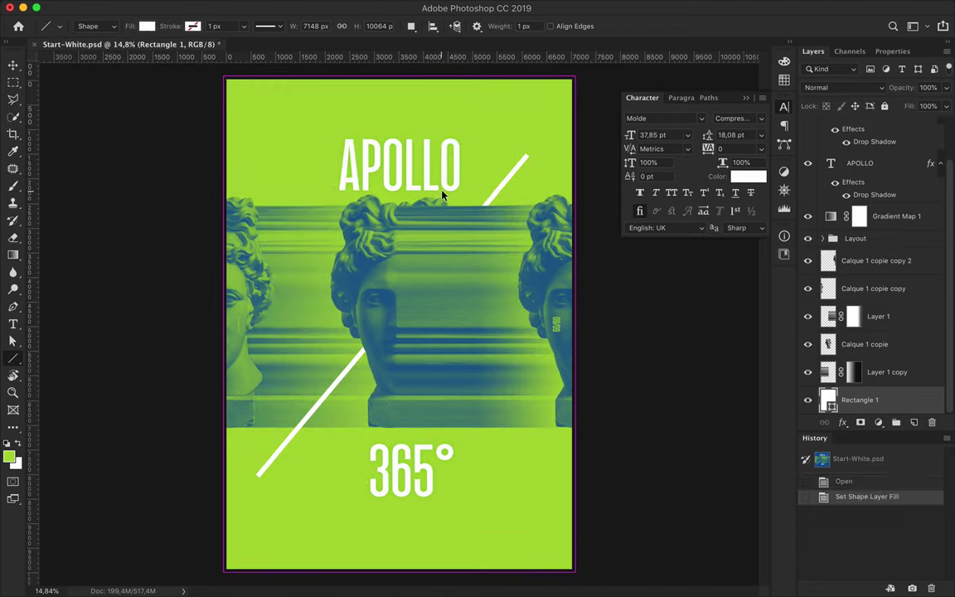
{"action": "key", "text": "ctrl+z"}
{"action": "key", "text": "ctrl+shift+alt+n"}
{"action": "left_click", "coordinate": [146, 26]}
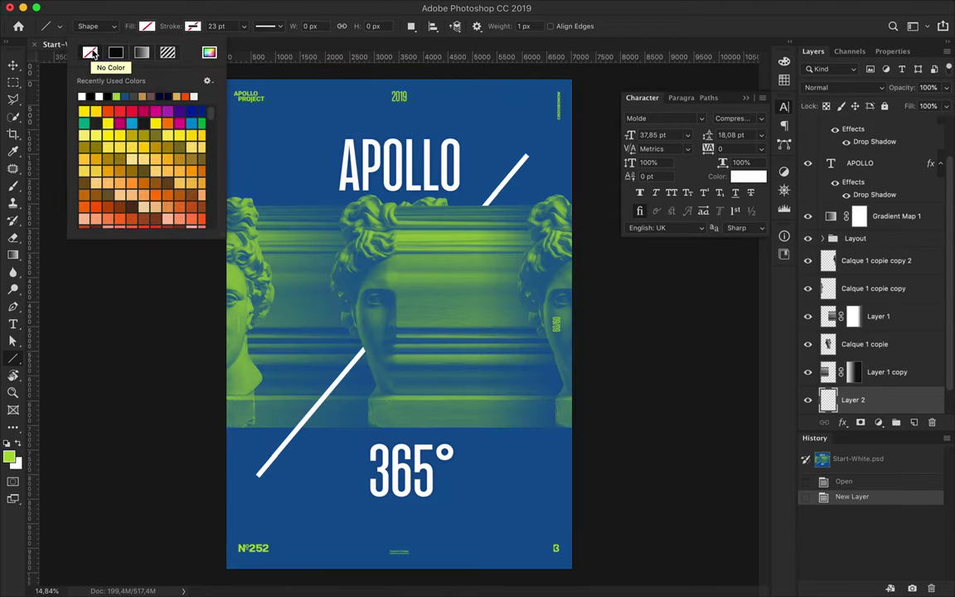
{"action": "left_click", "coordinate": [448, 298]}
{"action": "key", "text": "ctrl+z"}
Draw a circle behind the upper-left statue and lower its fill to 16%
{"action": "right_click", "coordinate": [13, 357]}
{"action": "left_click", "coordinate": [66, 343]}
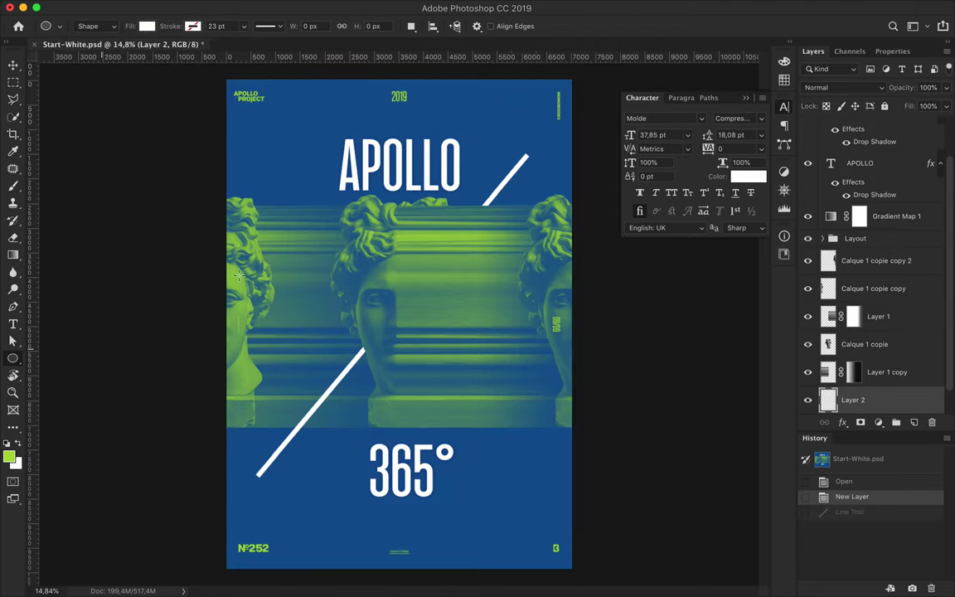
{"action": "left_click_drag", "start_coordinate": [209, 143], "coordinate": [349, 284]}
{"action": "key", "text": "v"}
{"action": "left_click_drag", "start_coordinate": [281, 215], "coordinate": [294, 178]}
{"action": "left_click", "coordinate": [813, 50]}
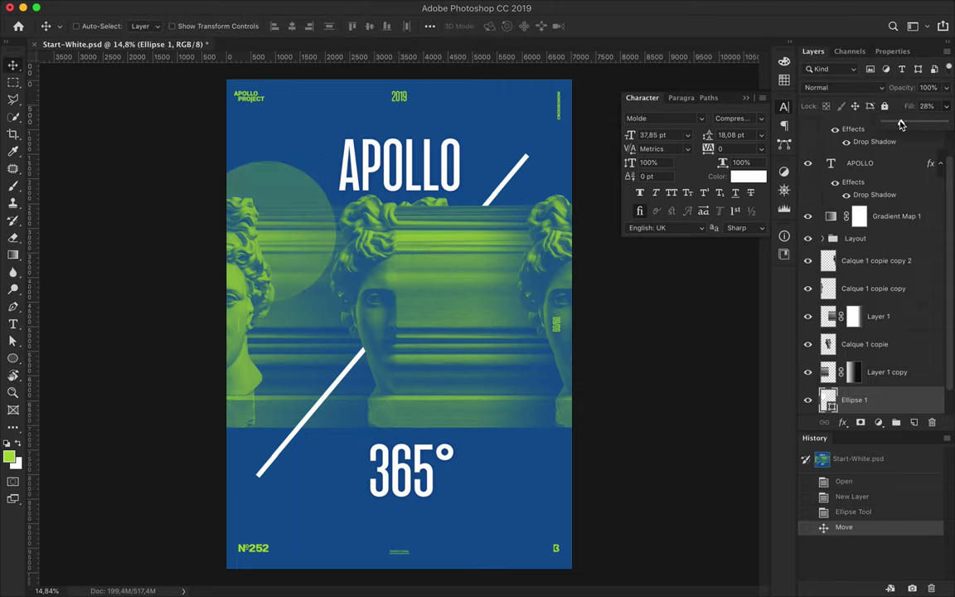
{"action": "left_click_drag", "start_coordinate": [946, 106], "coordinate": [895, 124]}
Duplicate the circle, enlarge the copy, and place it at the lower right
{"action": "left_click_drag", "start_coordinate": [282, 216], "coordinate": [544, 414]}
{"action": "key", "text": "ctrl+t"}
{"action": "left_click_drag", "start_coordinate": [619, 345], "coordinate": [668, 294]}
{"action": "mouse_move", "coordinate": [488, 518]}
{"action": "left_mouse_down"}
{"action": "mouse_move", "coordinate": [463, 463]}
{"action": "mouse_move", "coordinate": [513, 445]}
{"action": "left_mouse_up"}
{"action": "key", "text": "Return"}
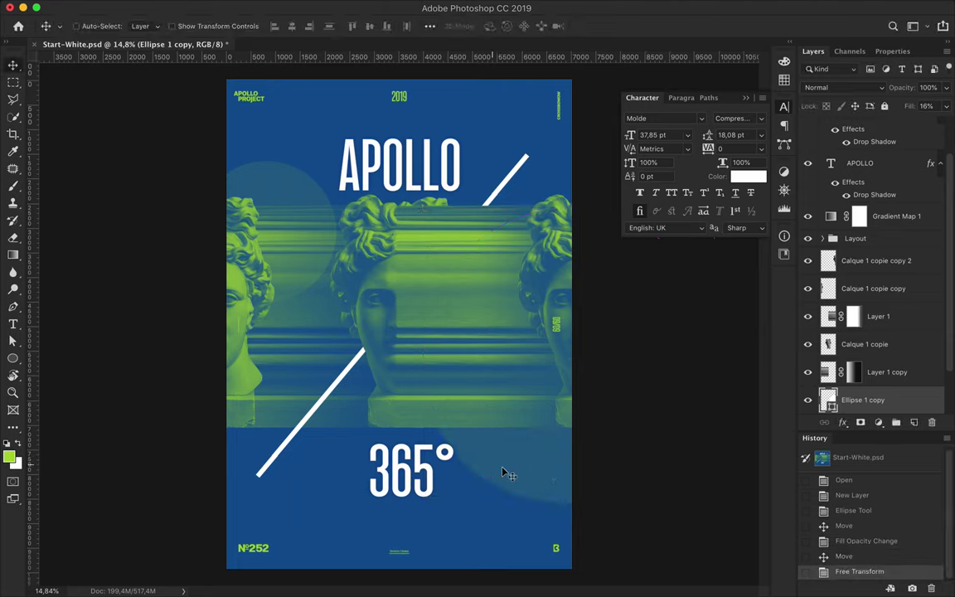
Duplicate the gradient-masked Layer 1 copy, undoing an accidental merge
{"action": "left_click", "coordinate": [287, 412], "text": "ctrl"}
{"action": "left_click_drag", "start_coordinate": [906, 368], "coordinate": [903, 372]}
{"action": "key", "text": "ctrl+e"}
{"action": "key", "text": "ctrl+z"}
Make the duplicate a smart object with a 70,7 px Gaussian Blur and gradient mask, placed below Layer 1 copy
{"action": "right_click", "coordinate": [929, 320]}
{"action": "left_click", "coordinate": [810, 192]}
{"action": "left_click", "coordinate": [325, 7]}
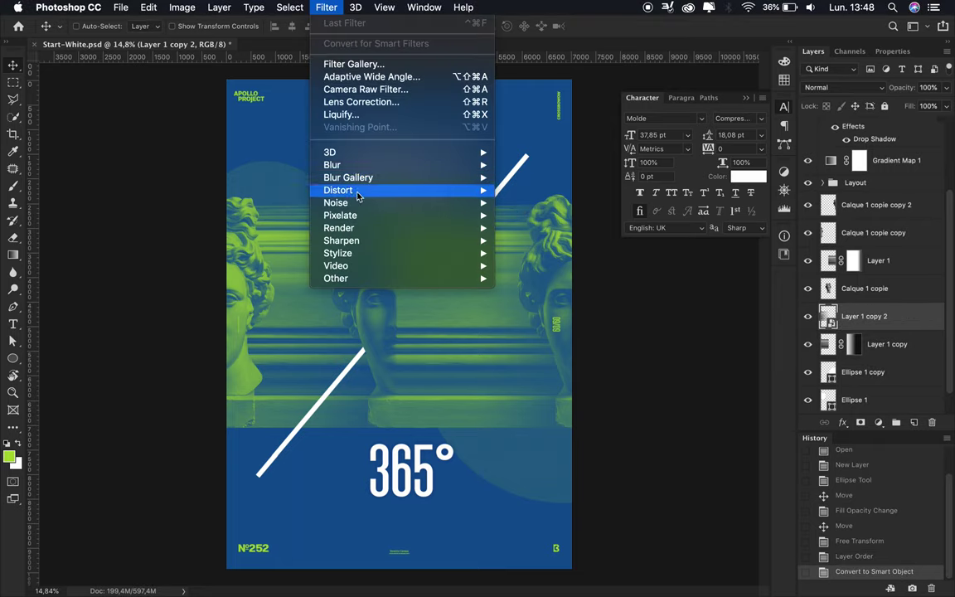
{"action": "left_click", "coordinate": [531, 215]}
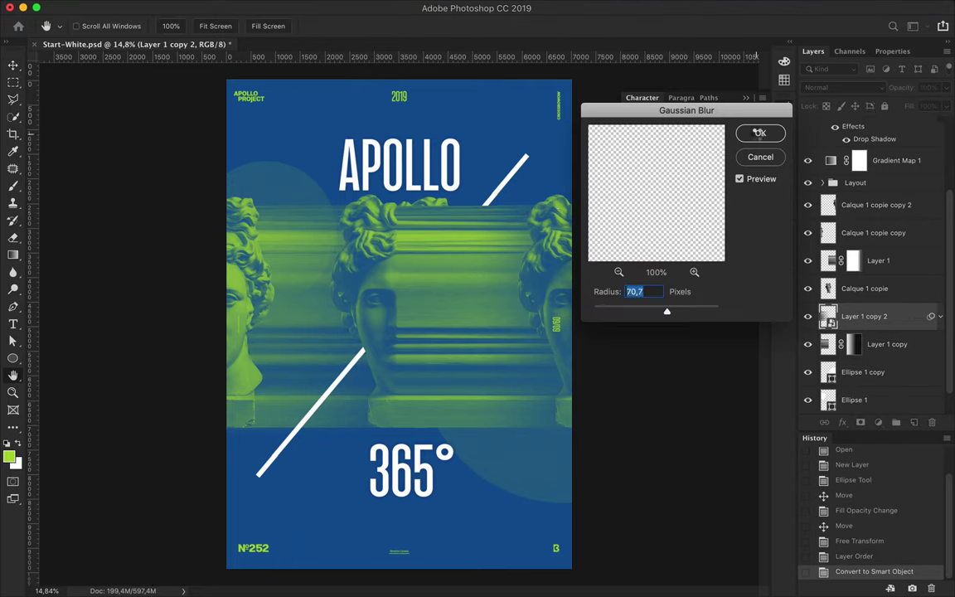
{"action": "left_click", "coordinate": [758, 133]}
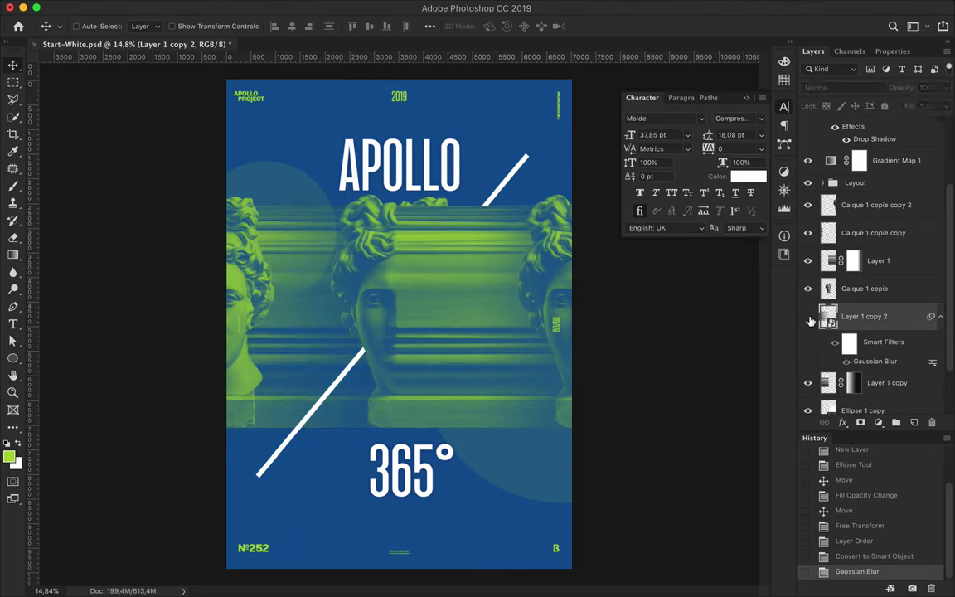
{"action": "mouse_move", "coordinate": [853, 260]}
{"action": "left_mouse_down"}
{"action": "mouse_move", "coordinate": [830, 319]}
{"action": "mouse_move", "coordinate": [915, 390]}
{"action": "left_mouse_up"}
{"action": "left_click_drag", "start_coordinate": [305, 346], "coordinate": [434, 329]}
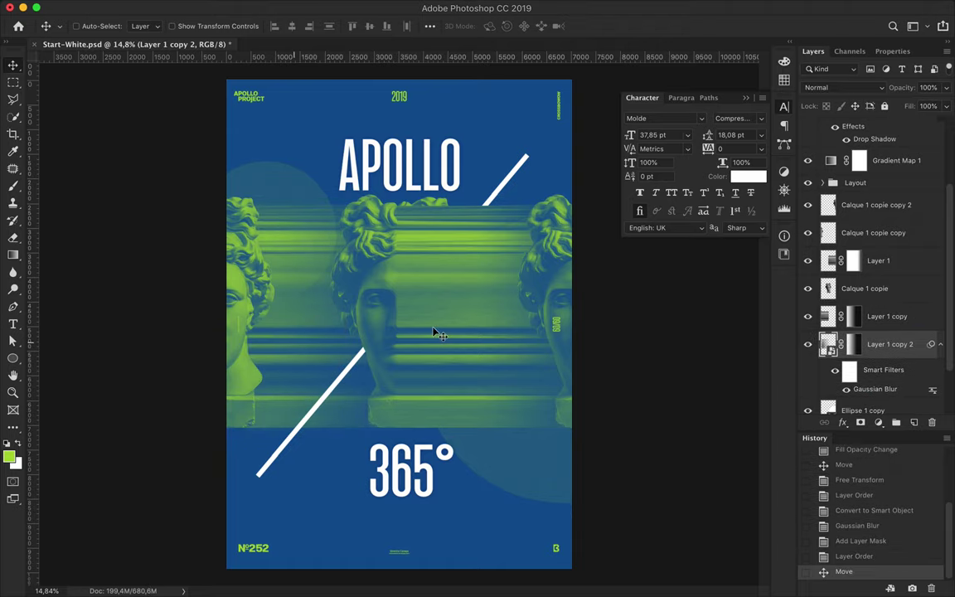
Duplicate the statue layer above Layer 1, blur it 70,7 px, and rasterize it
{"action": "left_click_drag", "start_coordinate": [882, 343], "coordinate": [842, 271]}
{"action": "left_click", "coordinate": [331, 26]}
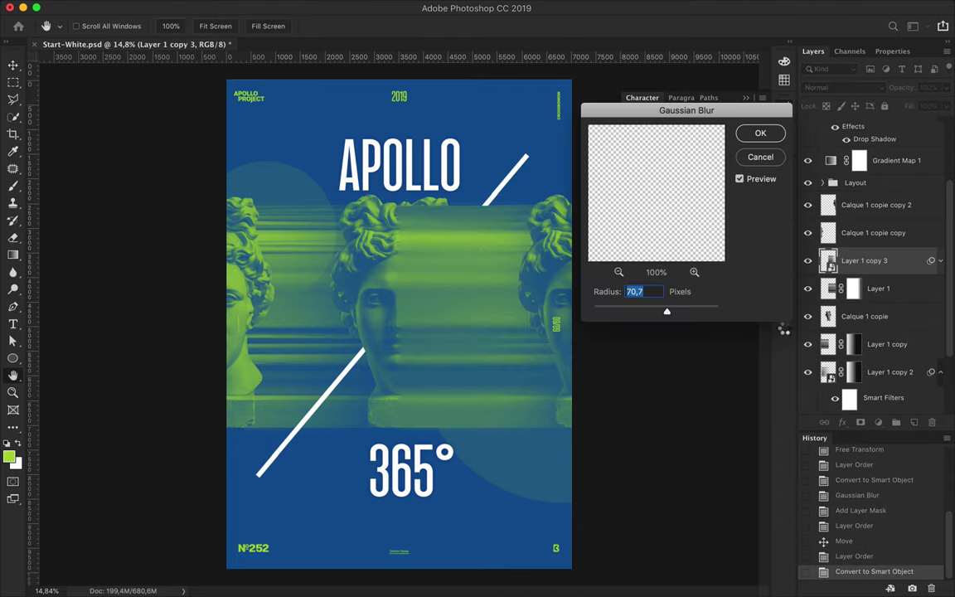
{"action": "key", "text": "Return"}
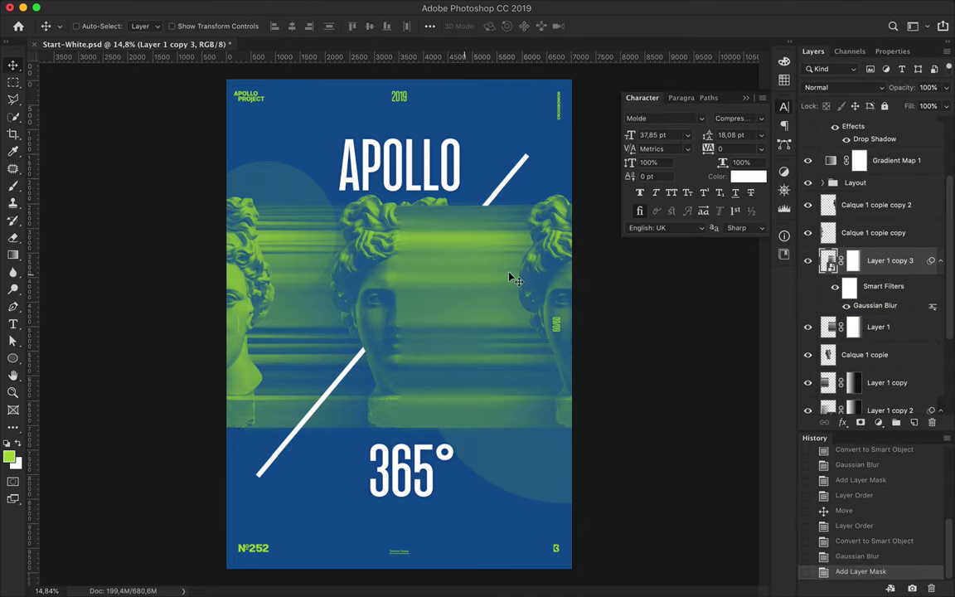
{"action": "key", "text": "e"}
{"action": "left_click", "coordinate": [506, 278]}
Erase part of the blur over the heads with the eraser at 33% opacity
{"action": "key", "text": "Return"}
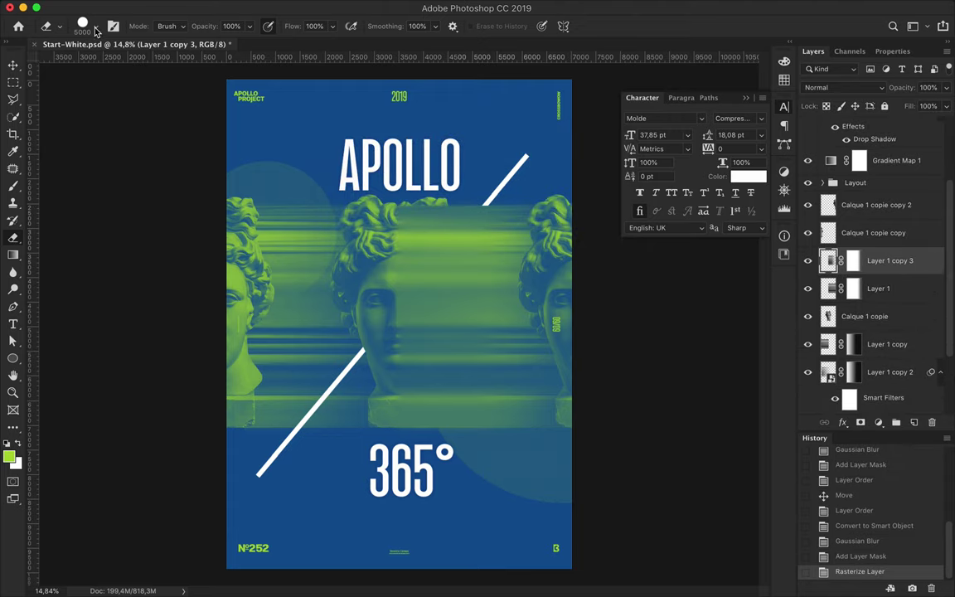
{"action": "left_click", "coordinate": [94, 28]}
{"action": "key", "text": "Return"}
{"action": "key", "text": "3"}
{"action": "key", "text": "3"}
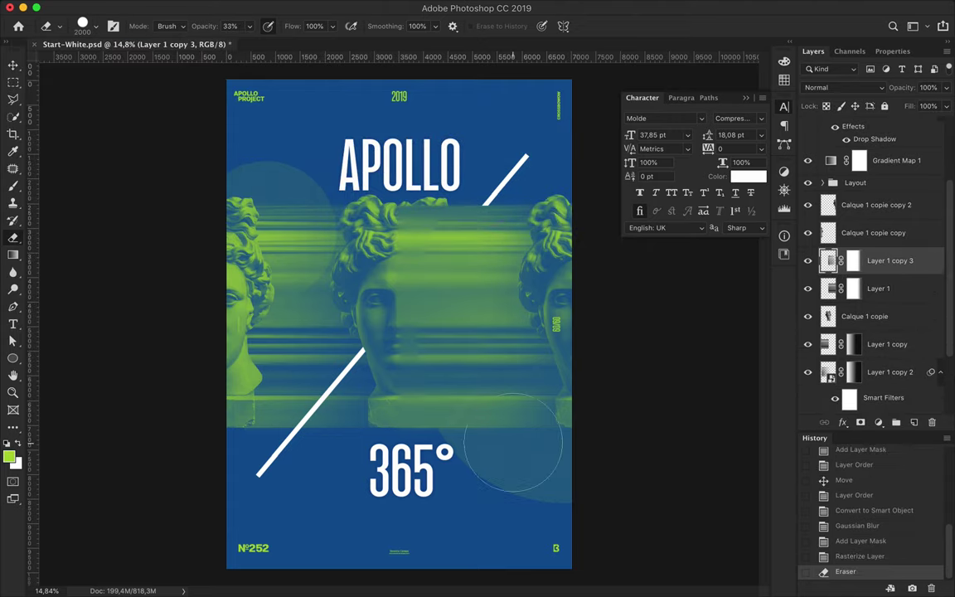
{"action": "left_click_drag", "start_coordinate": [515, 445], "coordinate": [489, 244]}
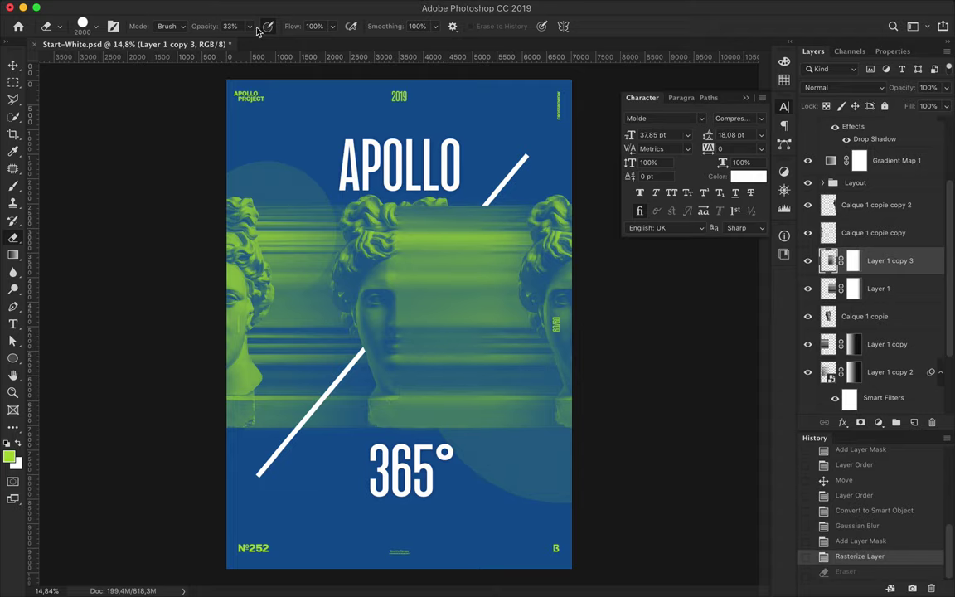
Switch to a soft round eraser at 23% opacity and thin the blur over the right statue head
{"action": "left_click", "coordinate": [89, 26]}
{"action": "key", "text": "ctrl+shift+z"}
{"action": "left_click", "coordinate": [96, 27]}
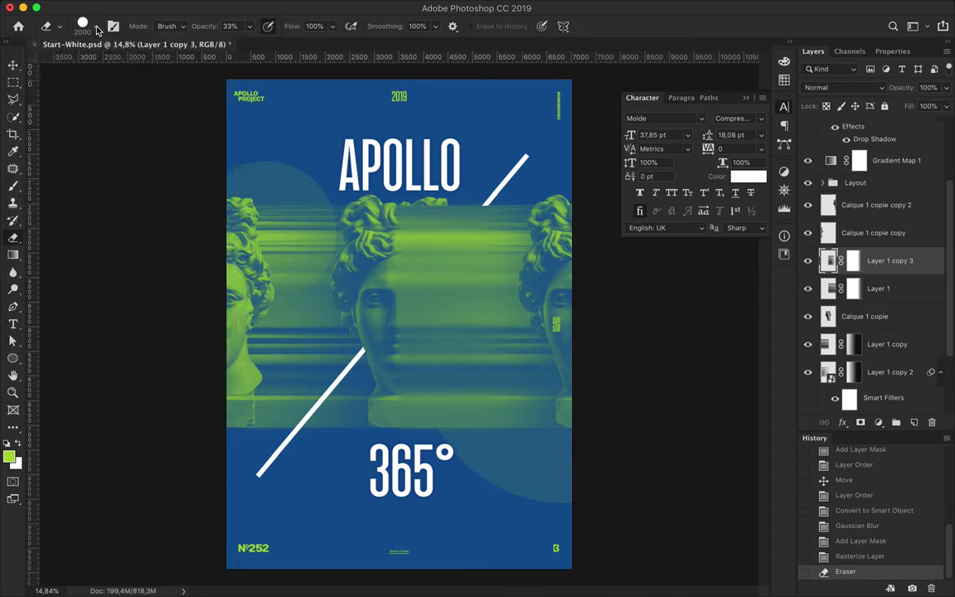
{"action": "left_click", "coordinate": [100, 165]}
{"action": "left_click", "coordinate": [230, 26]}
{"action": "type", "text": "23"}
{"action": "left_click_drag", "start_coordinate": [536, 222], "coordinate": [503, 241]}
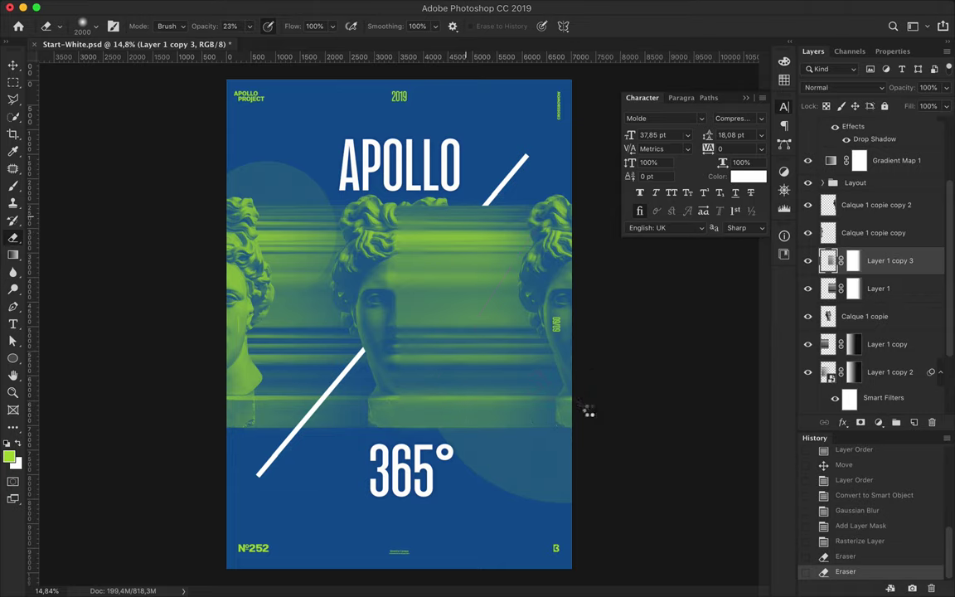
{"action": "left_click_drag", "start_coordinate": [534, 220], "coordinate": [505, 244]}
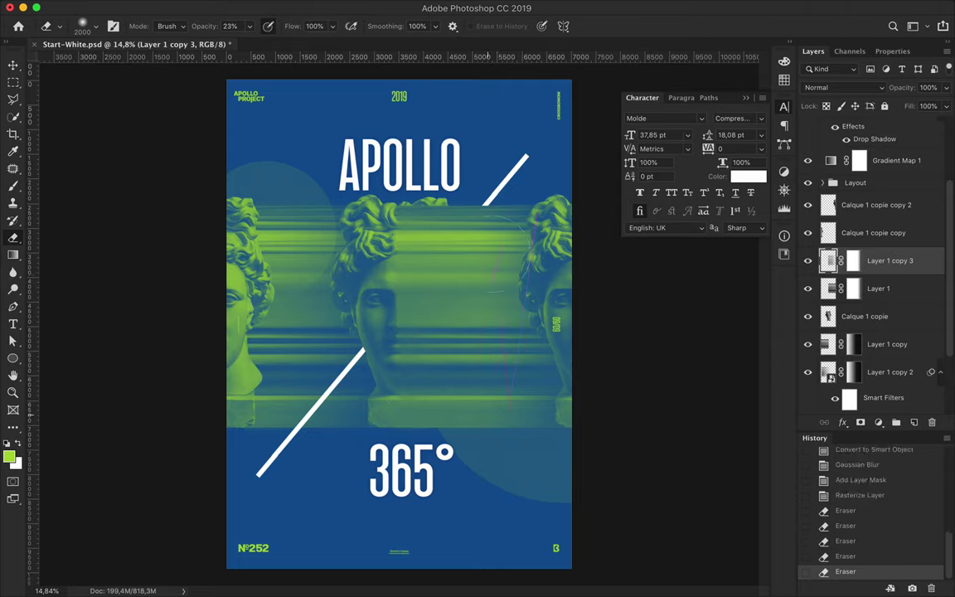
Nudge APOLLO upward and move the 365° text slightly down
{"action": "key", "text": "v"}
{"action": "left_click_drag", "start_coordinate": [448, 158], "coordinate": [447, 147]}
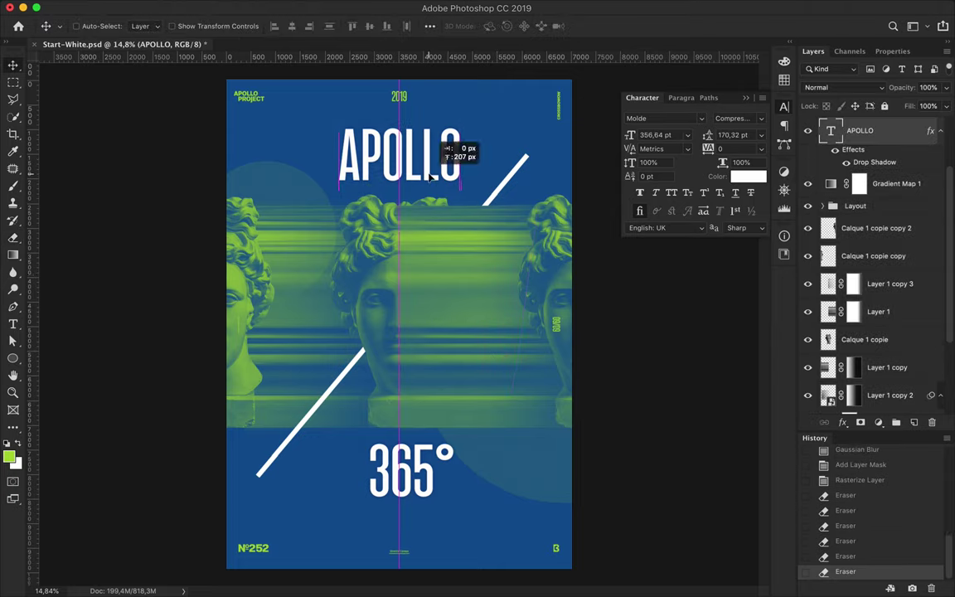
{"action": "left_click_drag", "start_coordinate": [406, 474], "coordinate": [408, 498]}
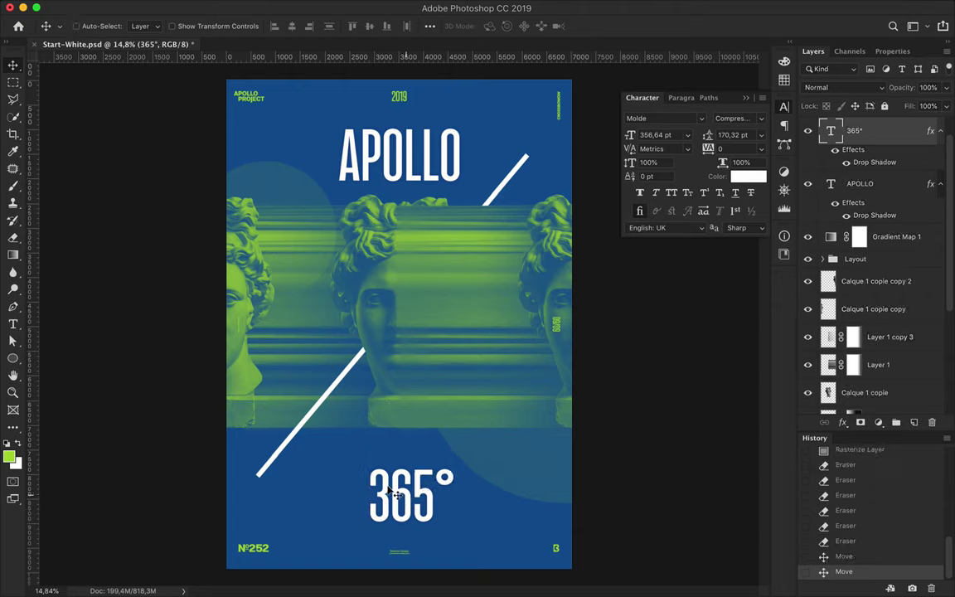
Copy the diagonal line upward, trim it at full eraser strength, and move one to the top-left corner
{"action": "left_click_drag", "start_coordinate": [273, 458], "coordinate": [272, 395], "text": "alt"}
{"action": "key", "text": "e"}
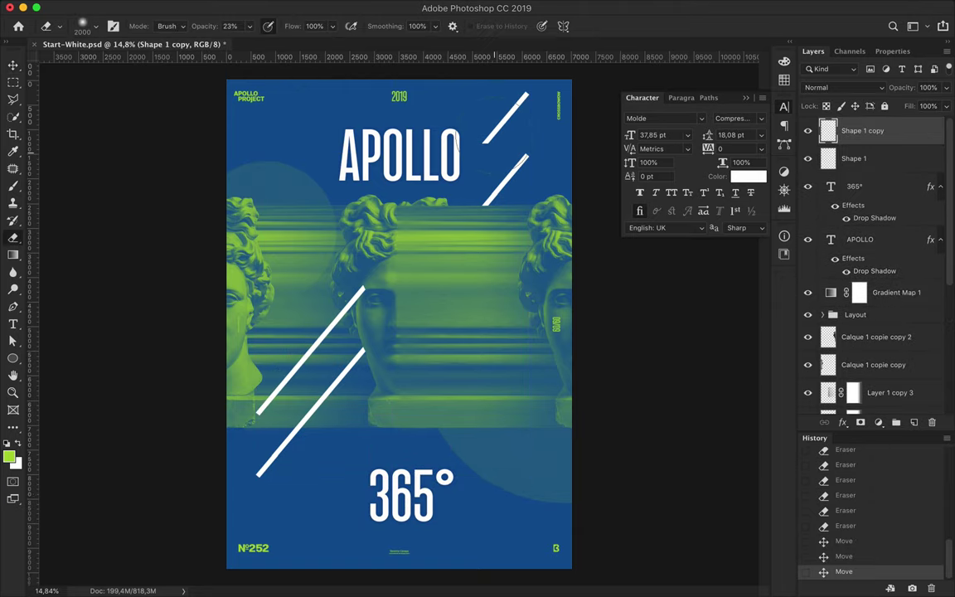
{"action": "key", "text": "0"}
{"action": "left_click_drag", "start_coordinate": [530, 79], "coordinate": [510, 116]}
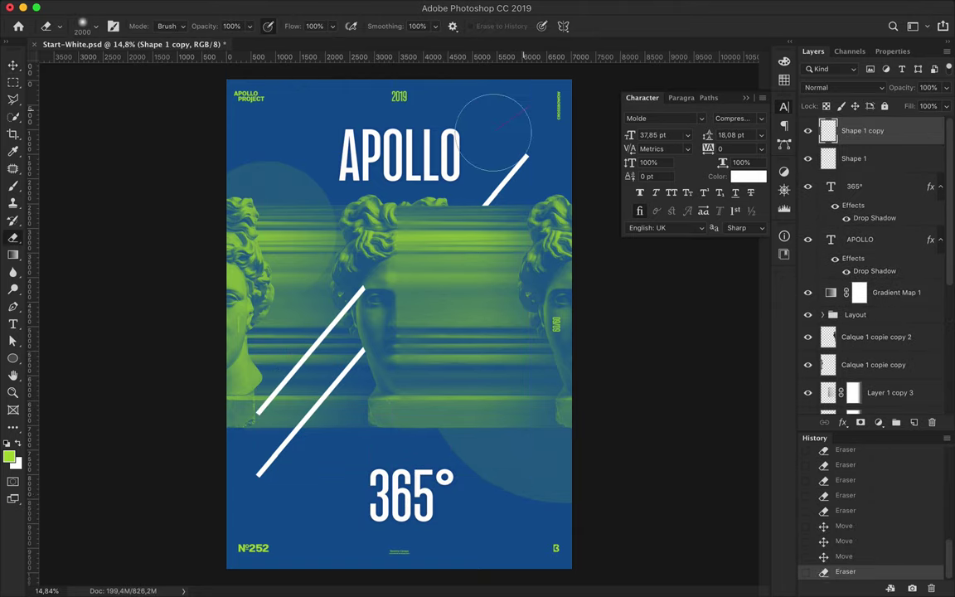
{"action": "left_click", "coordinate": [12, 66]}
{"action": "mouse_move", "coordinate": [320, 335]}
{"action": "left_mouse_down", "text": "alt"}
{"action": "mouse_move", "coordinate": [327, 90]}
{"action": "mouse_move", "coordinate": [311, 116]}
{"action": "left_mouse_up", "text": "alt"}
{"action": "key", "text": "ctrl+z"}
Copy the Shape 1 diagonal line to the bottom-right corner and save the poster
{"action": "scroll", "coordinate": [392, 324], "scroll_direction": "down", "scroll_amount": 1}
{"action": "left_click", "coordinate": [500, 197]}
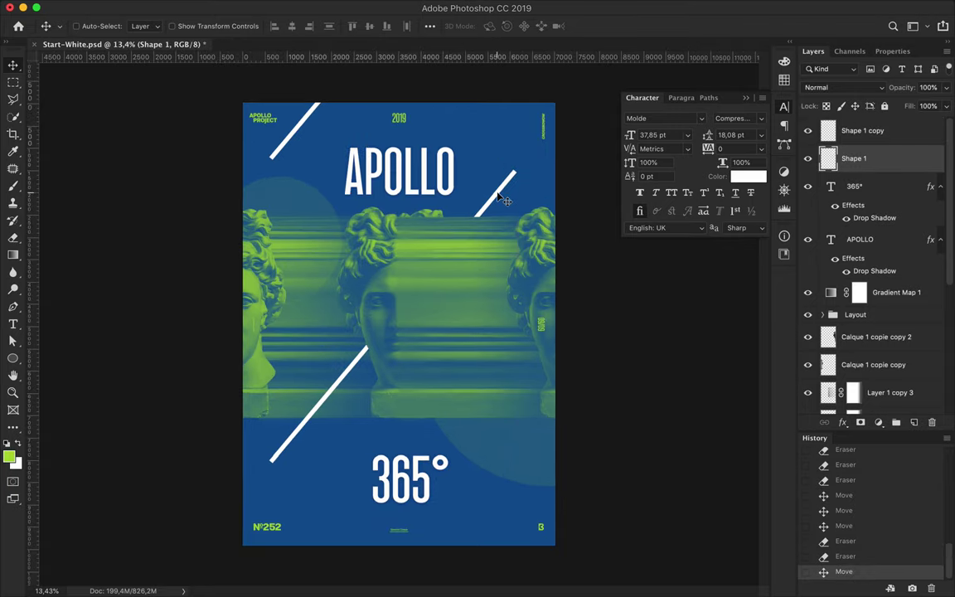
{"action": "scroll", "coordinate": [499, 197], "scroll_direction": "down", "scroll_amount": 2}
{"action": "left_click_drag", "start_coordinate": [480, 219], "coordinate": [481, 272], "text": "alt"}
{"action": "key", "text": "e"}
{"action": "key", "text": "v"}
{"action": "mouse_move", "coordinate": [437, 249]}
{"action": "left_mouse_down"}
{"action": "mouse_move", "coordinate": [440, 448]}
{"action": "mouse_move", "coordinate": [434, 434]}
{"action": "mouse_move", "coordinate": [487, 489]}
{"action": "left_mouse_up"}
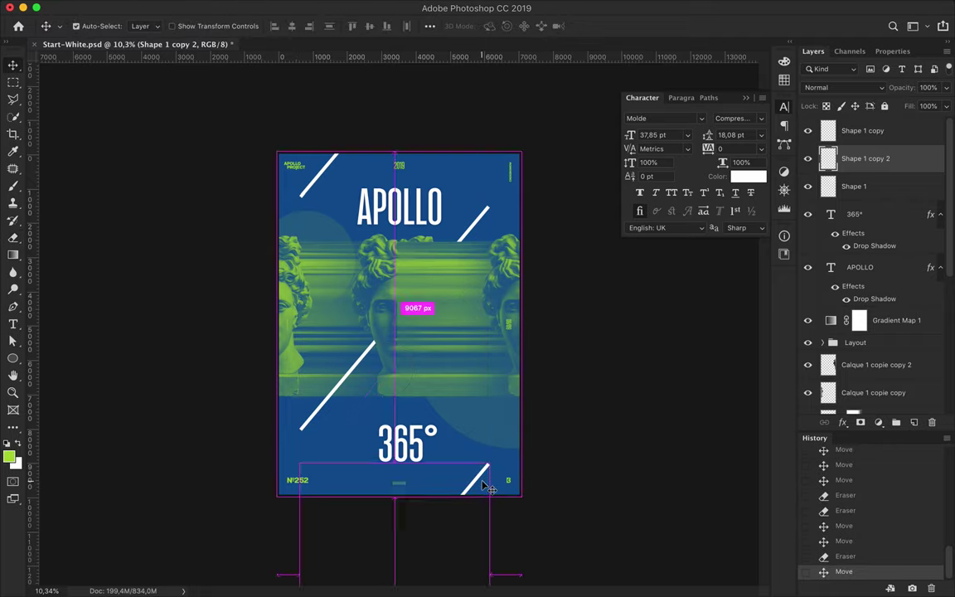
{"action": "key", "text": "ctrl+s"}
{"action": "key", "text": "ctrl+plus"}
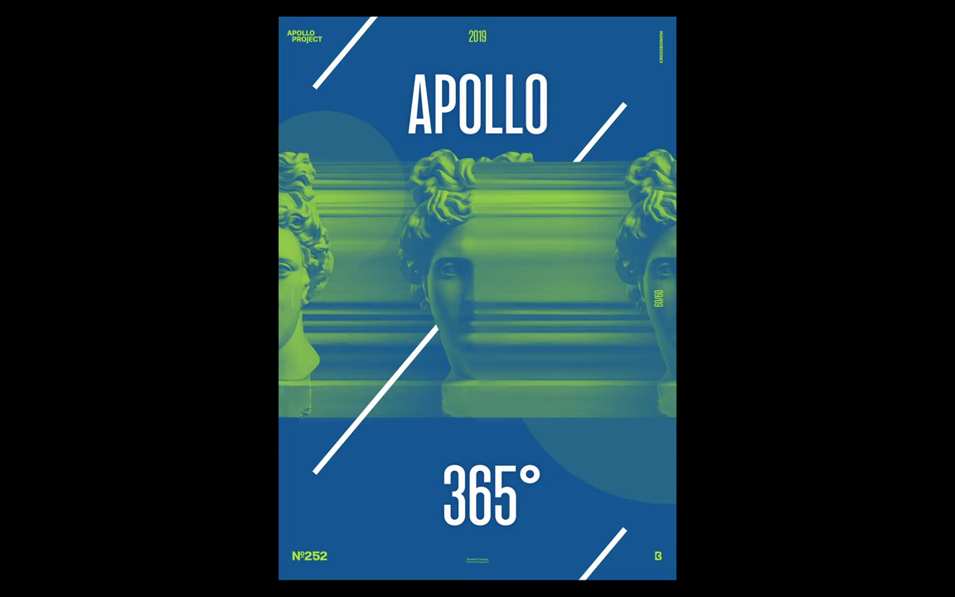